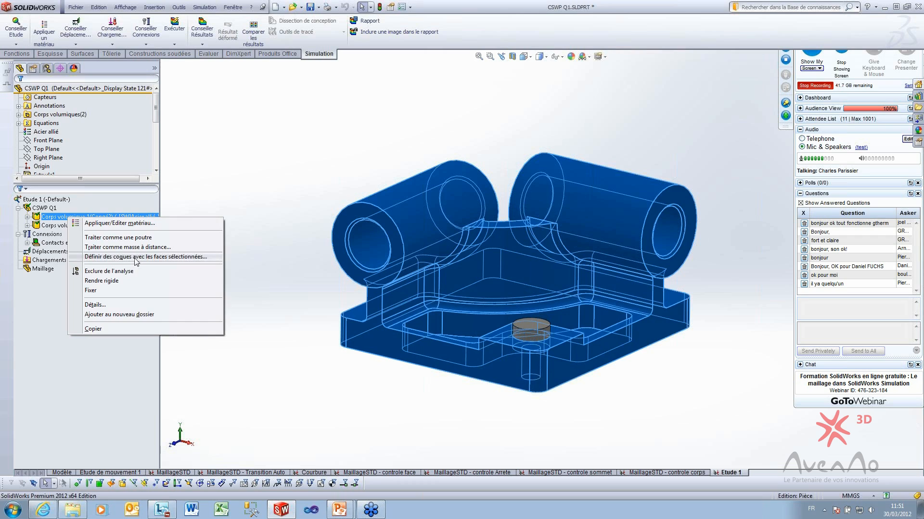
Define a thin (Mince) 1 mm shell on the first solid body, using the ring-shaped end face of the left cylinder.
{"action": "left_click", "coordinate": [135, 258]}
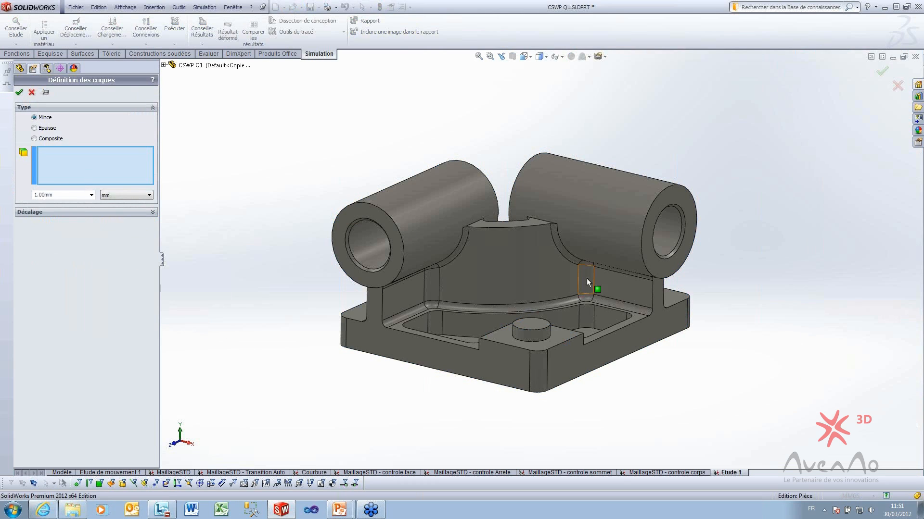
{"action": "scroll", "coordinate": [519, 255], "scroll_direction": "down", "scroll_amount": 1}
{"action": "middle_click_drag", "start_coordinate": [389, 258], "coordinate": [416, 291]}
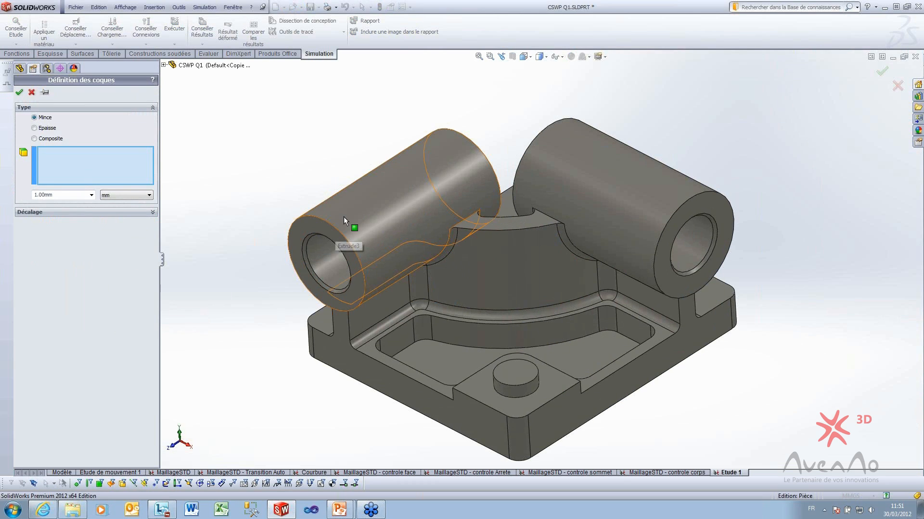
{"action": "left_click", "coordinate": [344, 217]}
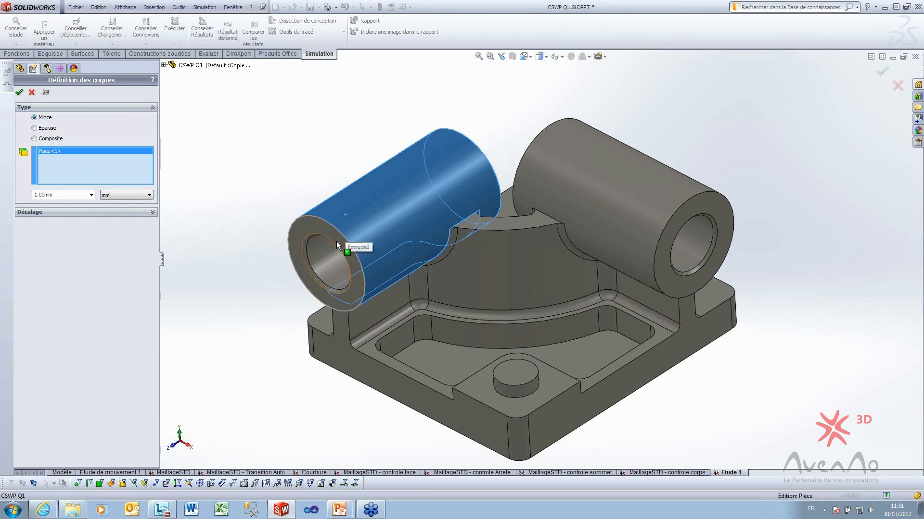
{"action": "left_click", "coordinate": [309, 227]}
{"action": "left_click", "coordinate": [333, 217]}
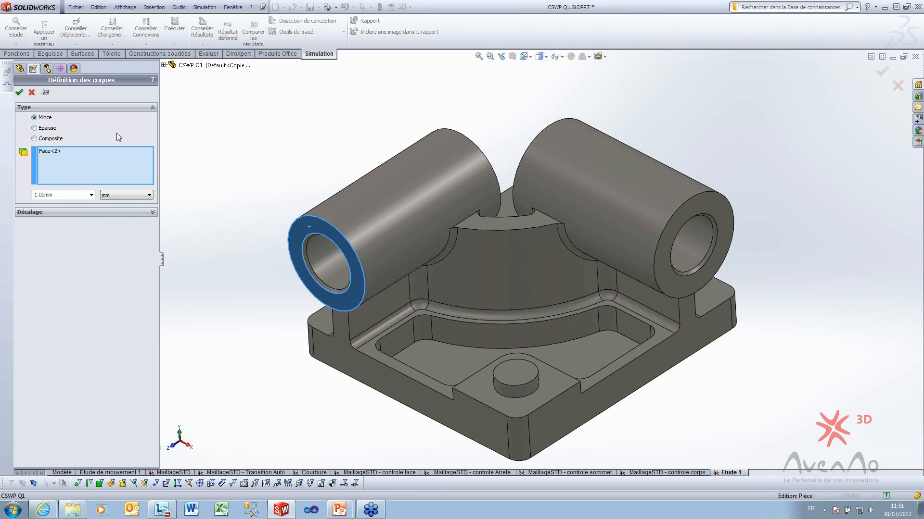
{"action": "left_click", "coordinate": [19, 92]}
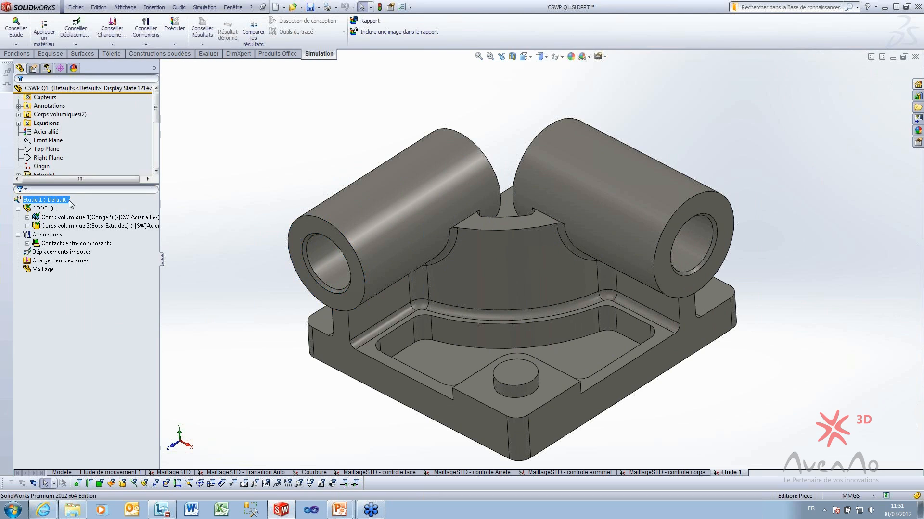
Reopen the shell definition under the first solid body, review its face and thickness settings, and accept it.
{"action": "left_click", "coordinate": [27, 217]}
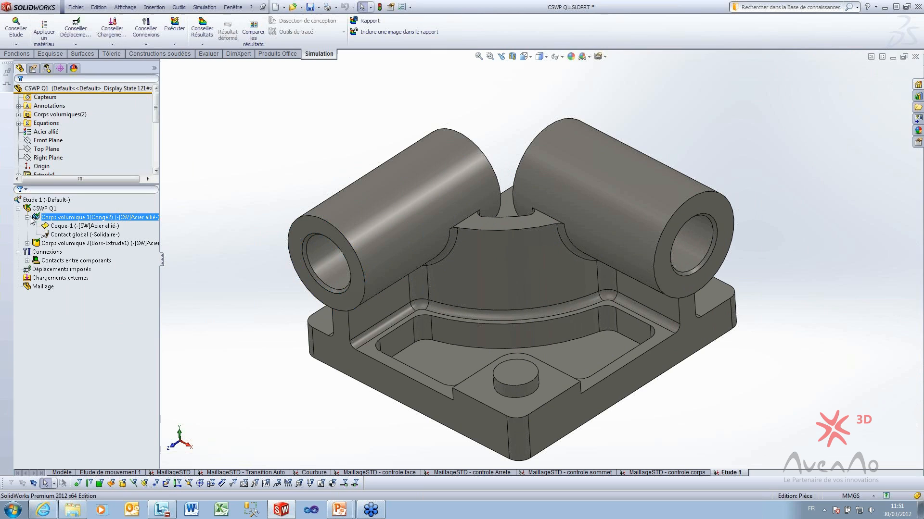
{"action": "left_click", "coordinate": [74, 226]}
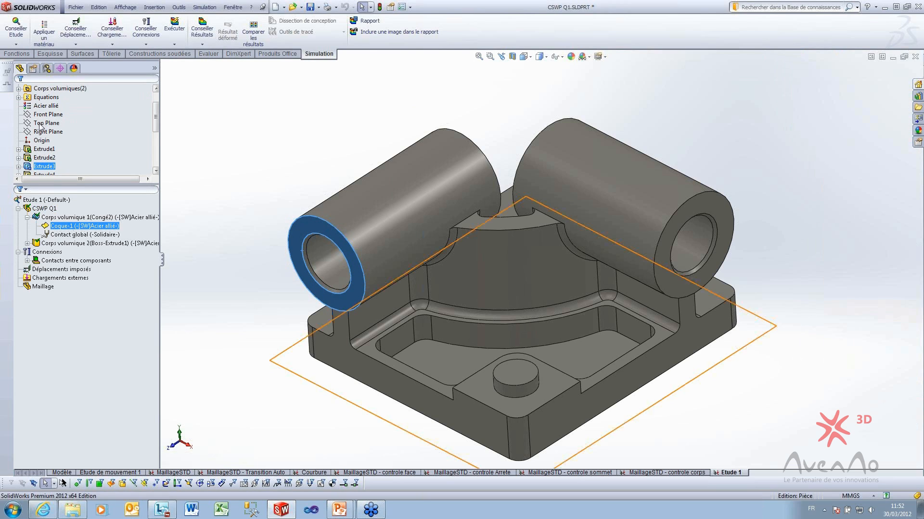
{"action": "right_click", "coordinate": [74, 230]}
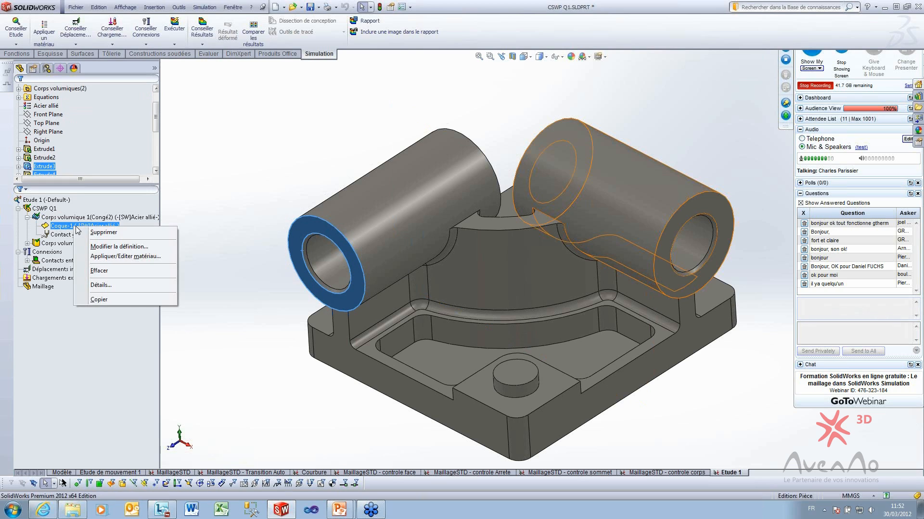
{"action": "left_click", "coordinate": [123, 247]}
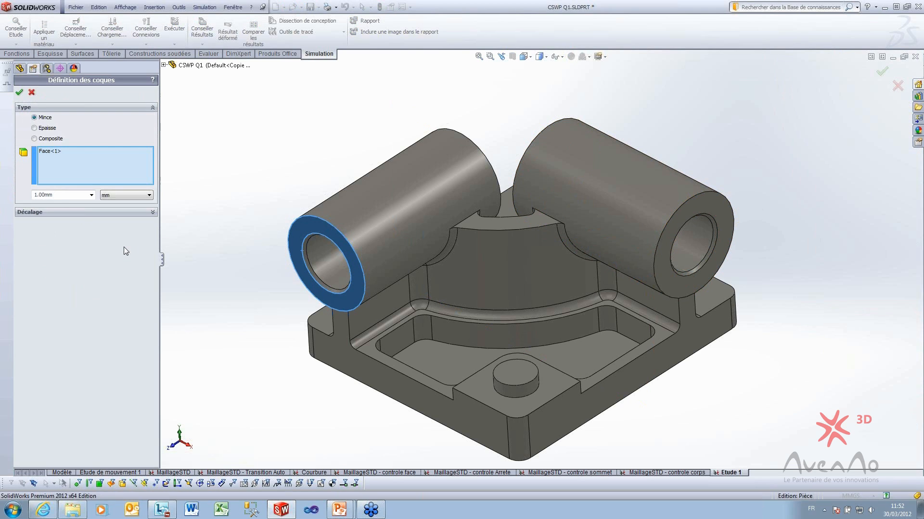
{"action": "double_click", "coordinate": [58, 195]}
{"action": "left_click", "coordinate": [20, 93]}
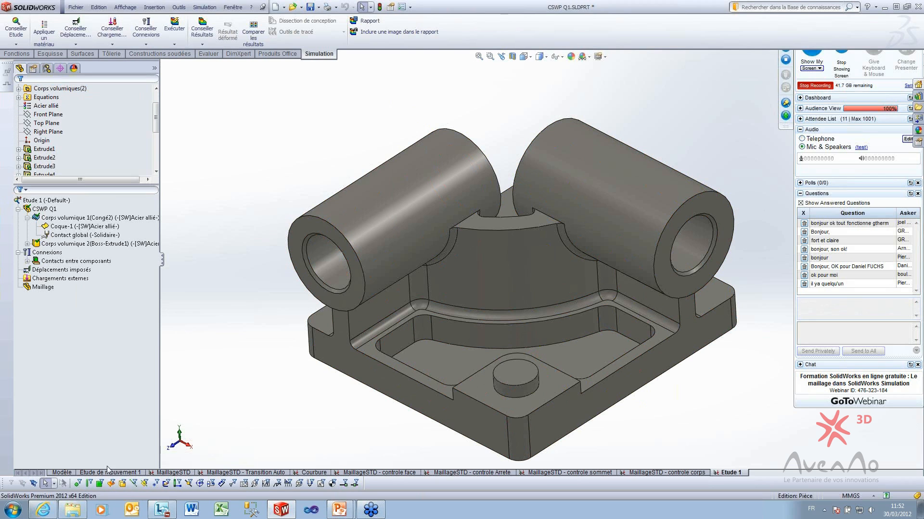
Switch to the PowerPoint slideshow, advance to the slide on shell normals and realignment, and return to SolidWorks.
{"action": "mouse_move", "coordinate": [339, 509]}
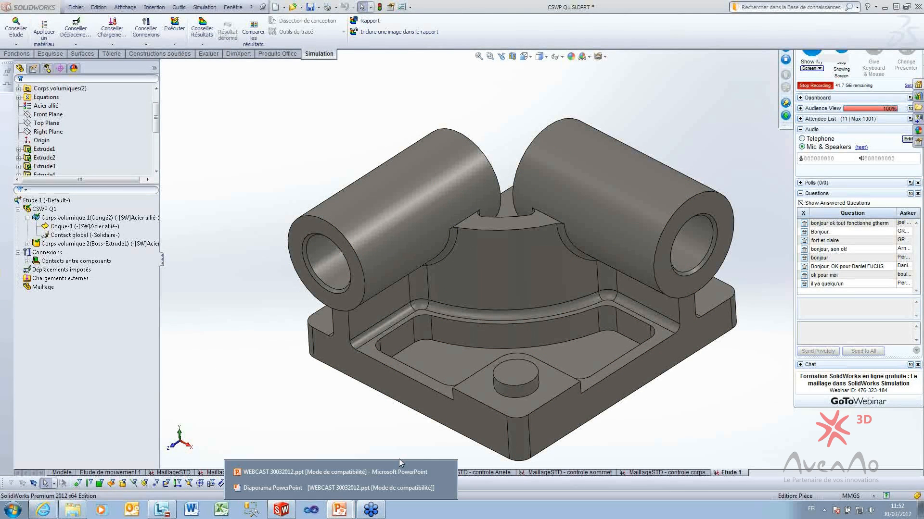
{"action": "left_click", "coordinate": [371, 478]}
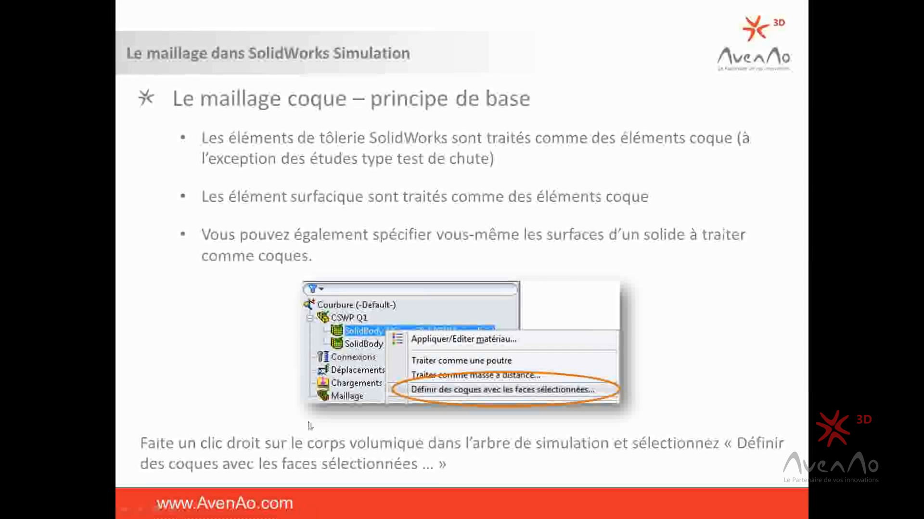
{"action": "left_click", "coordinate": [309, 423]}
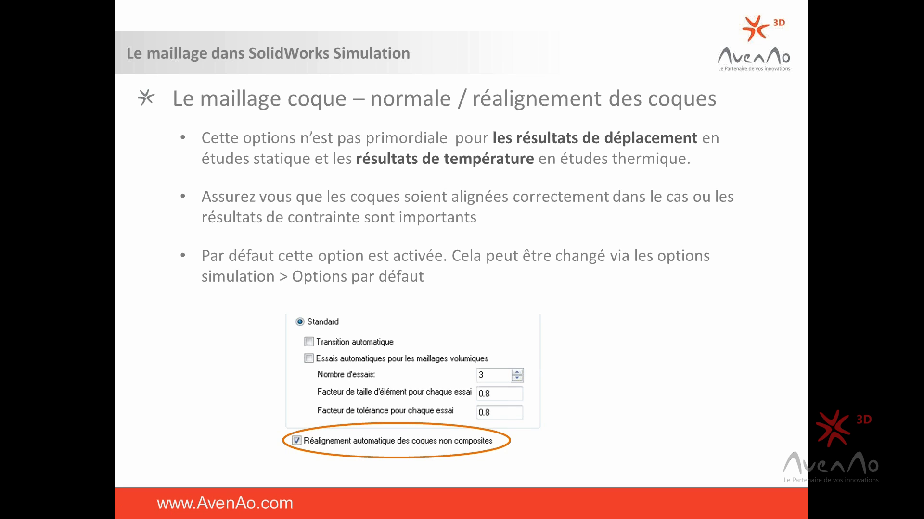
{"action": "key", "text": "alt+Tab"}
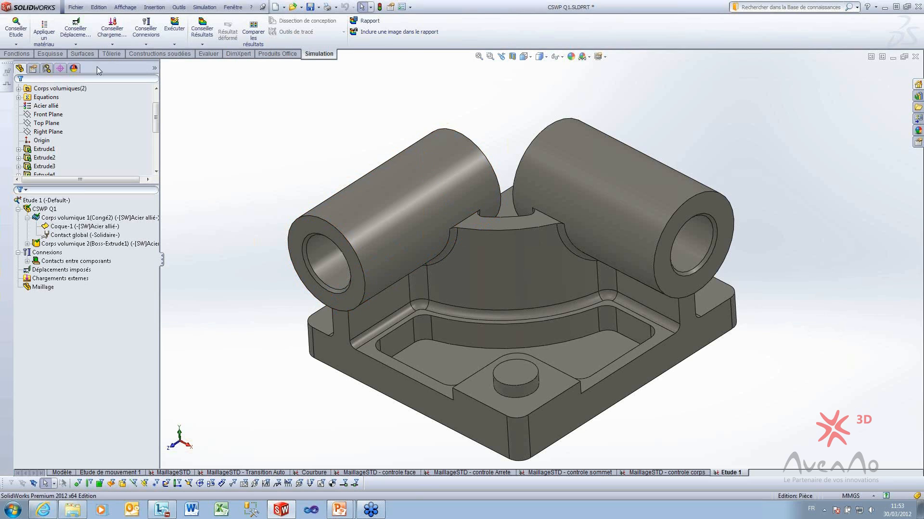
Create a new part document from the Pièce template.
{"action": "left_click", "coordinate": [76, 7]}
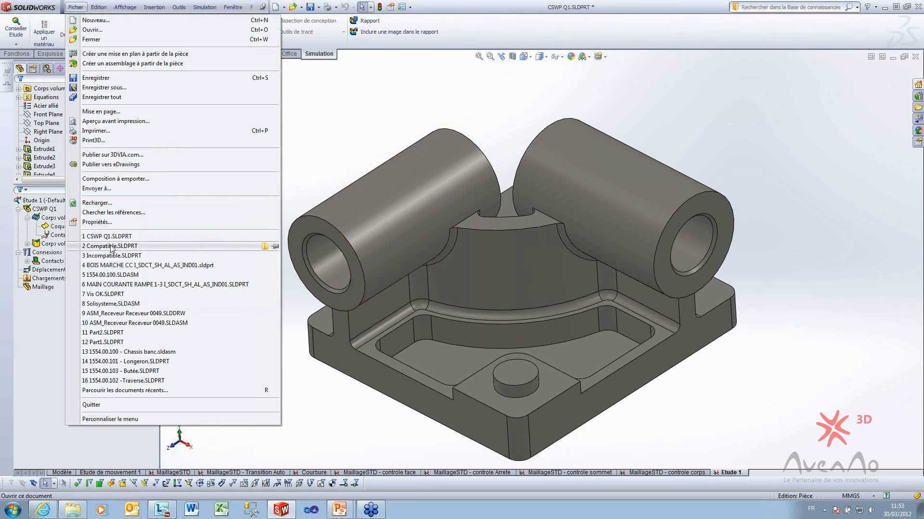
{"action": "left_click", "coordinate": [96, 20]}
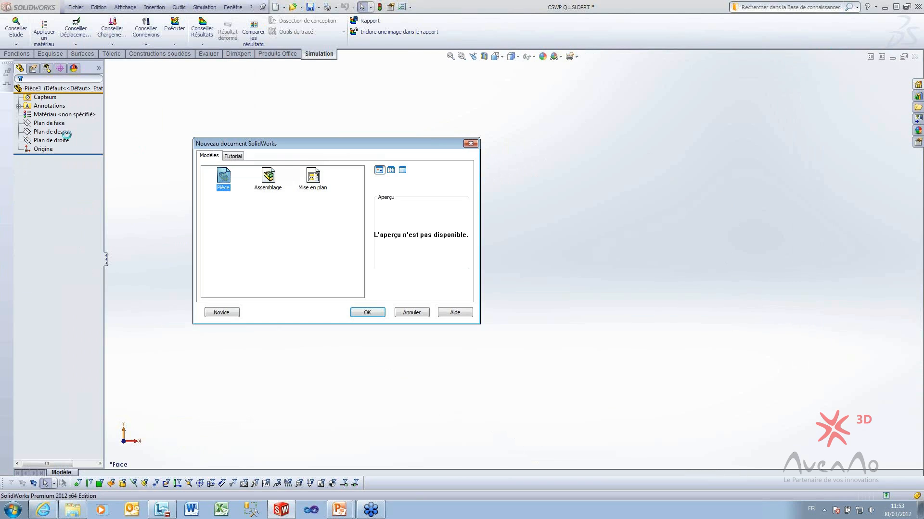
{"action": "key", "text": "Return"}
Sketch a center rectangle about 188 by 171 mm on the top plane (Plan de dessus), centred on the origin.
{"action": "left_click", "coordinate": [51, 131]}
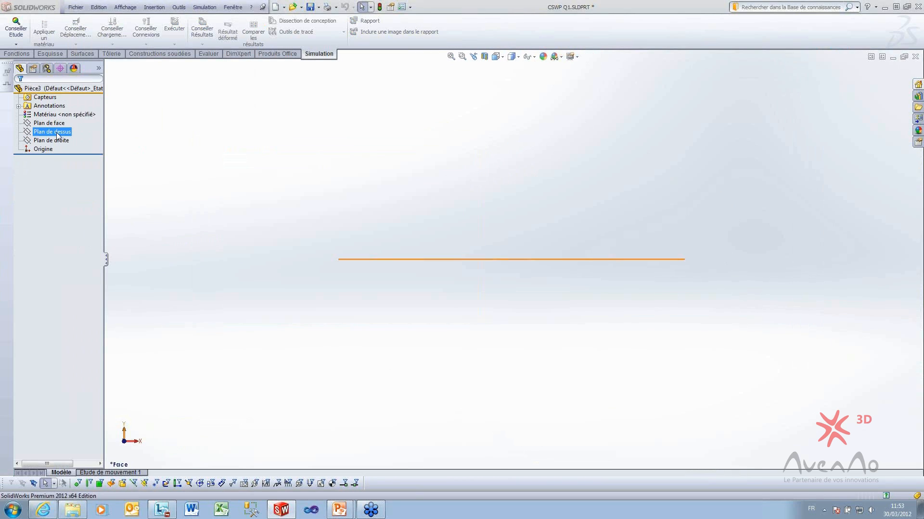
{"action": "key", "text": "ctrl+8"}
{"action": "left_click", "coordinate": [64, 32]}
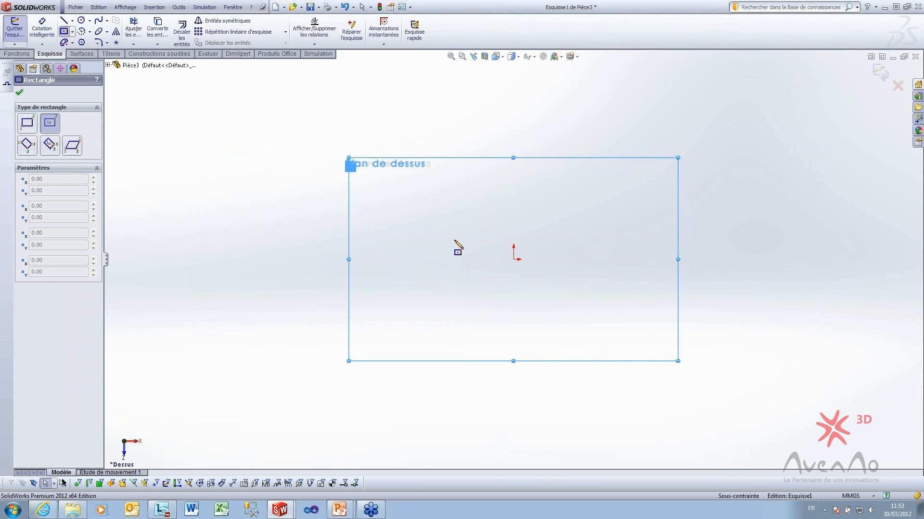
{"action": "left_click", "coordinate": [514, 259]}
{"action": "left_click", "coordinate": [687, 101]}
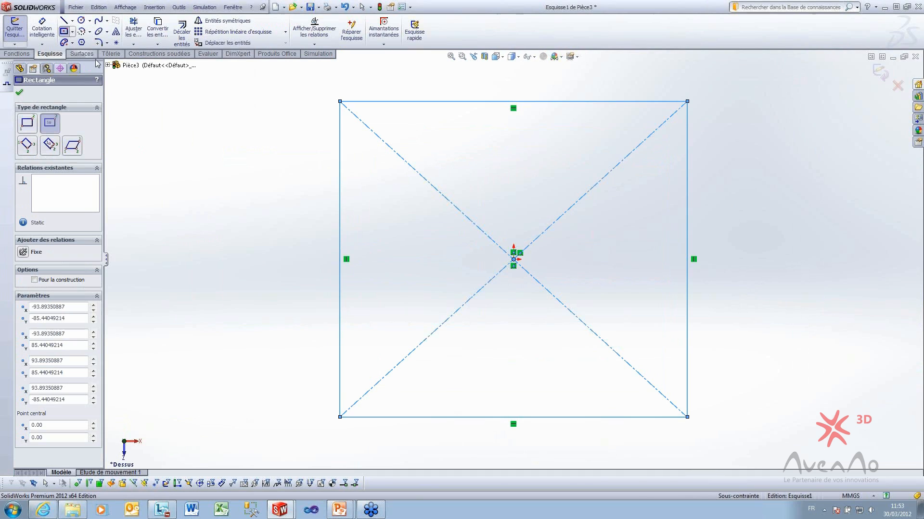
Create a planar surface (Surface plane) from the current rectangle sketch.
{"action": "left_click", "coordinate": [83, 54]}
{"action": "left_click", "coordinate": [178, 21]}
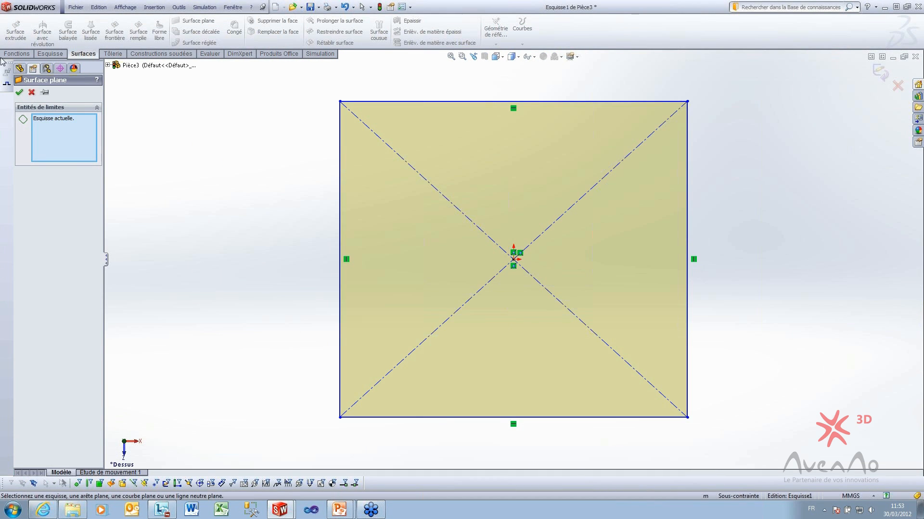
{"action": "left_click", "coordinate": [20, 92]}
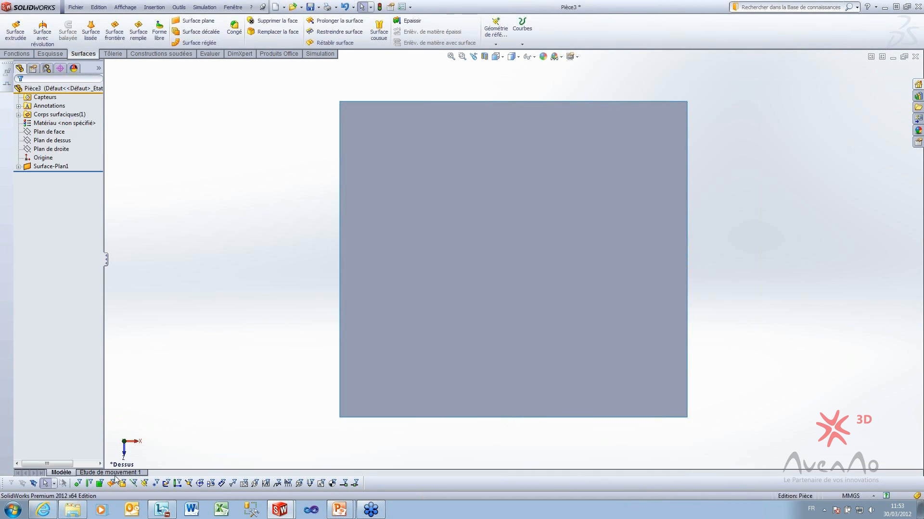
Create a static simulation study named Etude 1 for the surface part.
{"action": "right_click", "coordinate": [119, 473]}
{"action": "left_click", "coordinate": [154, 434]}
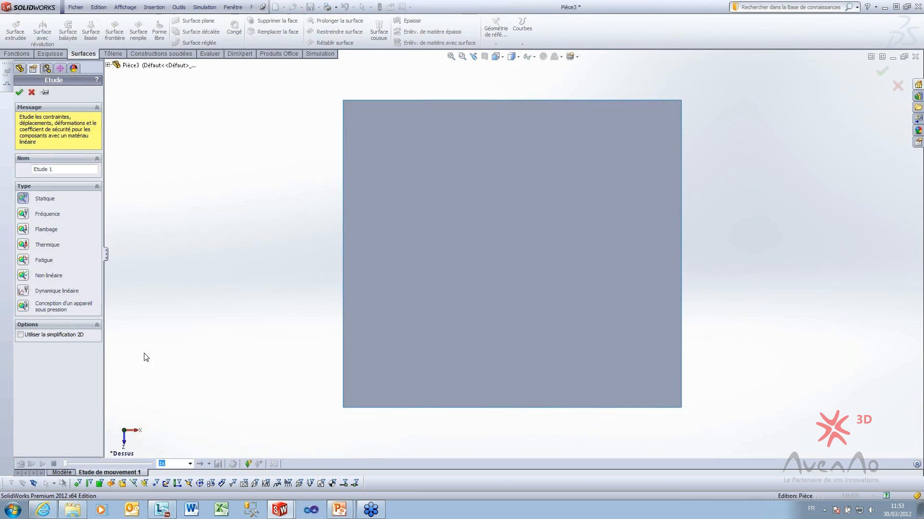
{"action": "left_click", "coordinate": [19, 92]}
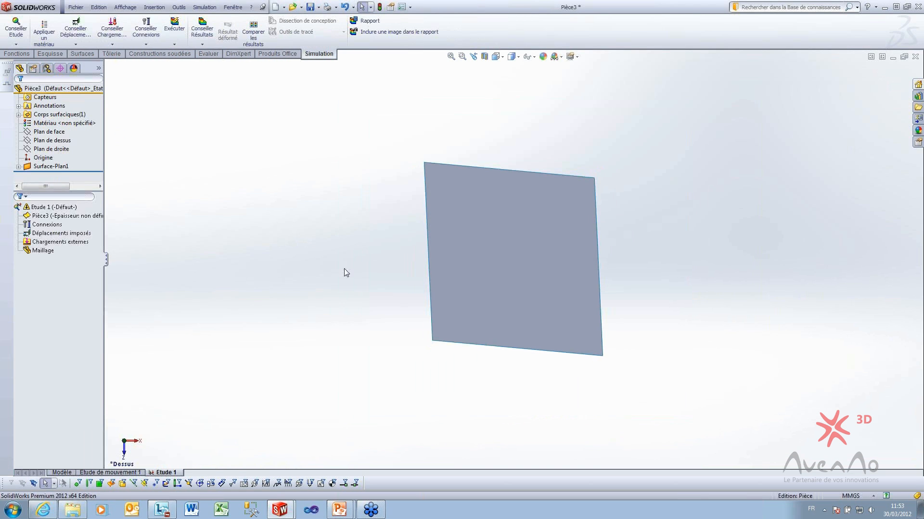
Try to mesh the planar surface with the default mesh density.
{"action": "right_click", "coordinate": [42, 250]}
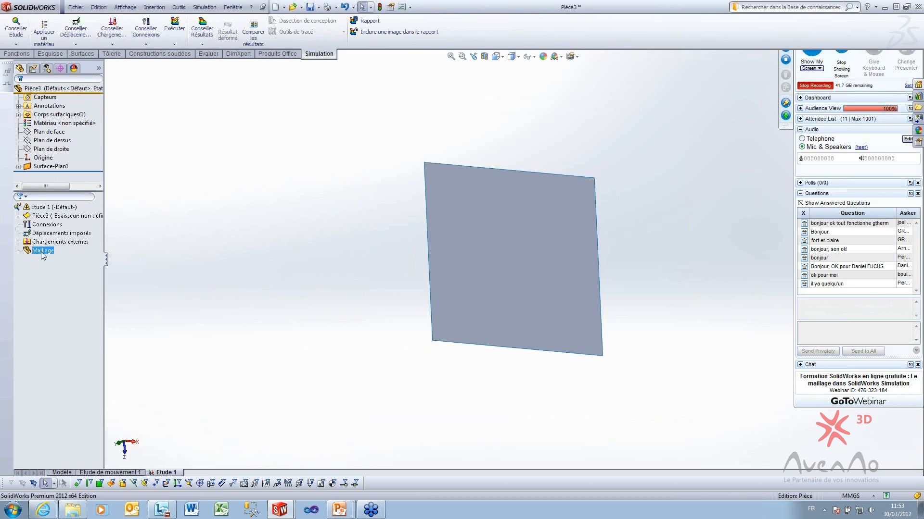
{"action": "left_click", "coordinate": [77, 282]}
{"action": "left_click", "coordinate": [19, 91]}
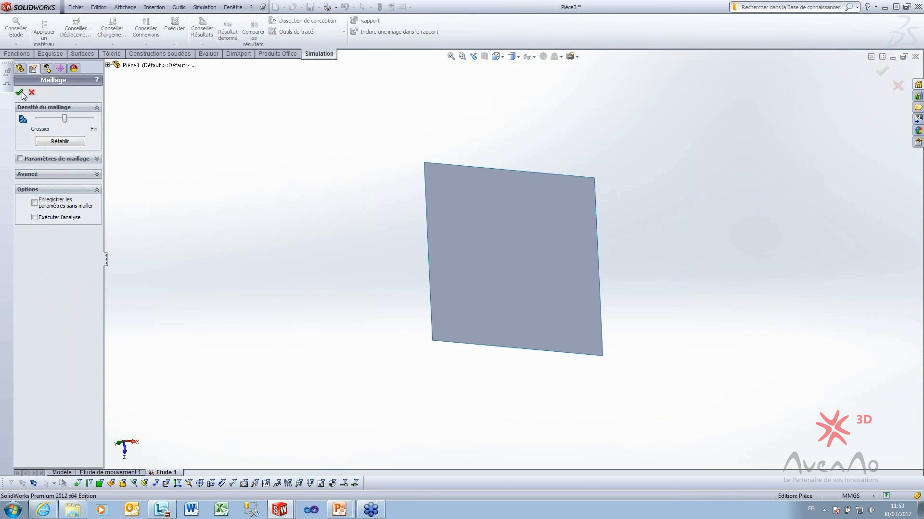
{"action": "left_click", "coordinate": [521, 278]}
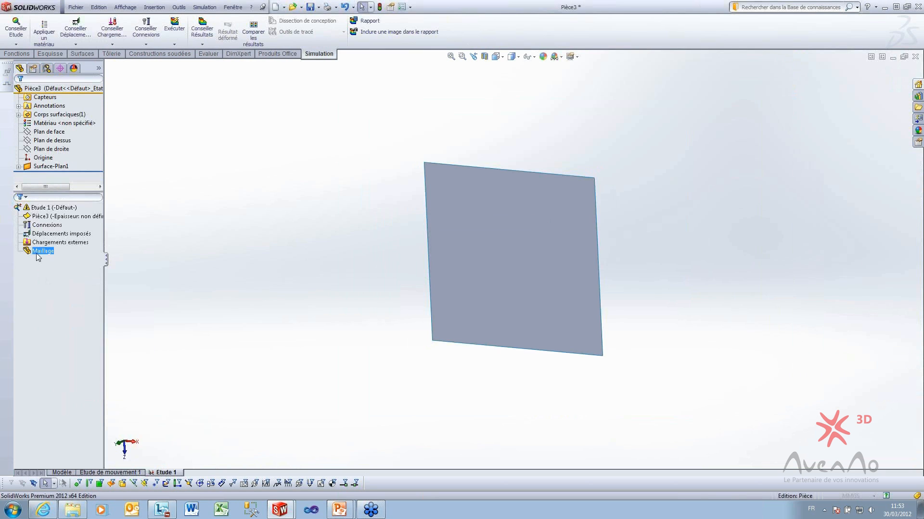
Define the surface body as a thin (Mince) shell with its thickness specified in mm.
{"action": "right_click", "coordinate": [33, 216]}
{"action": "left_click", "coordinate": [119, 232]}
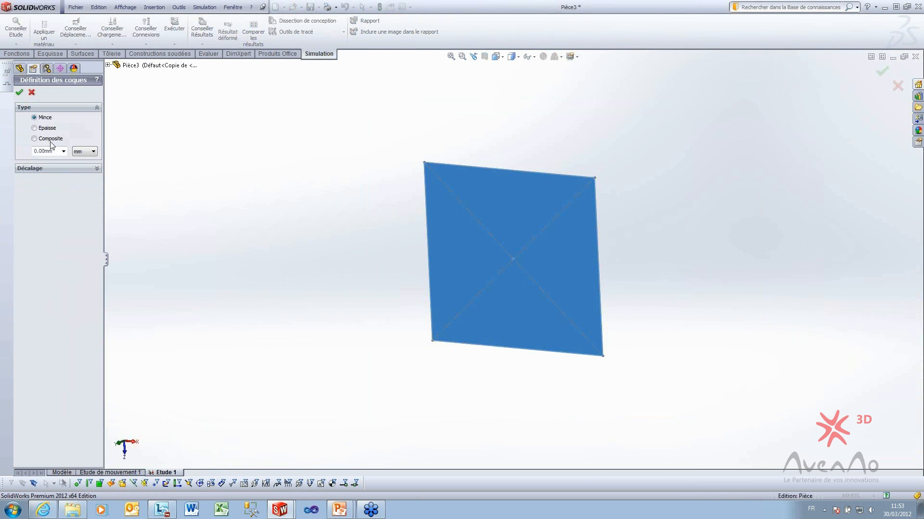
{"action": "key", "text": "Return"}
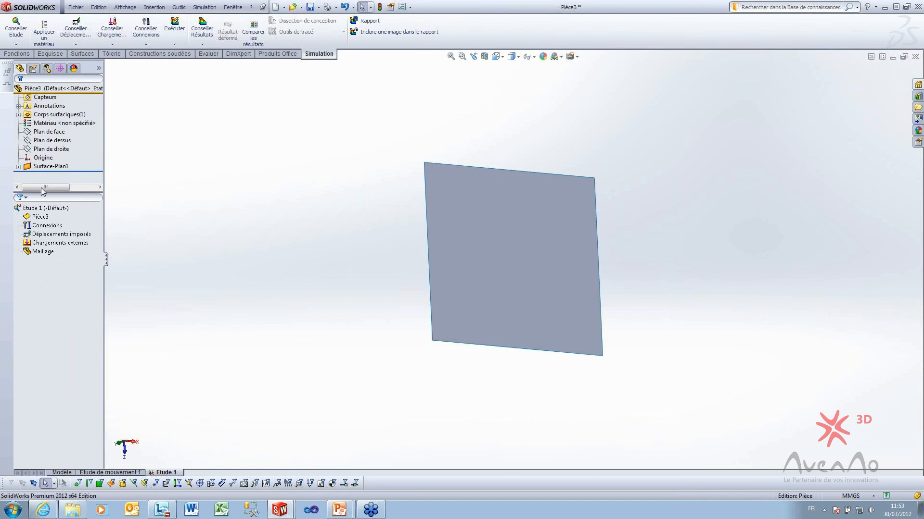
Mesh the planar surface with the default mesh density and inspect the displayed shell mesh.
{"action": "right_click", "coordinate": [44, 251]}
{"action": "left_click", "coordinate": [75, 282]}
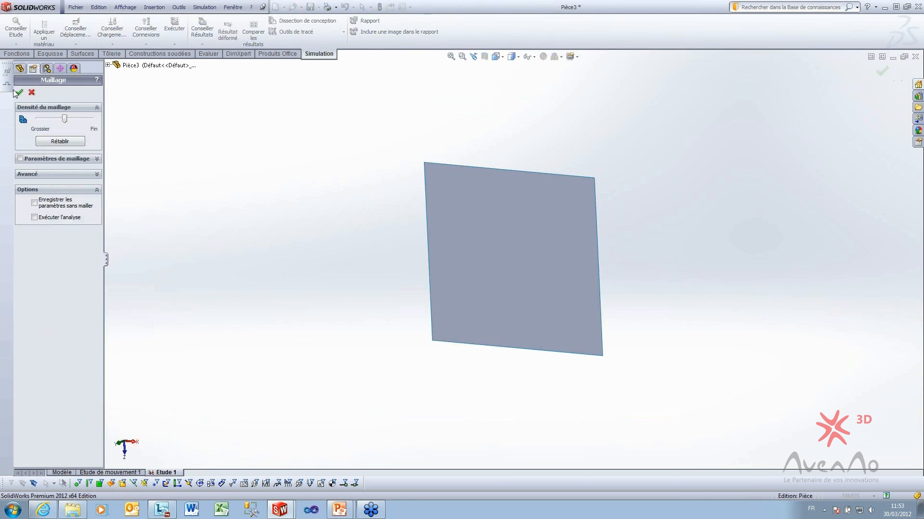
{"action": "left_click", "coordinate": [20, 94]}
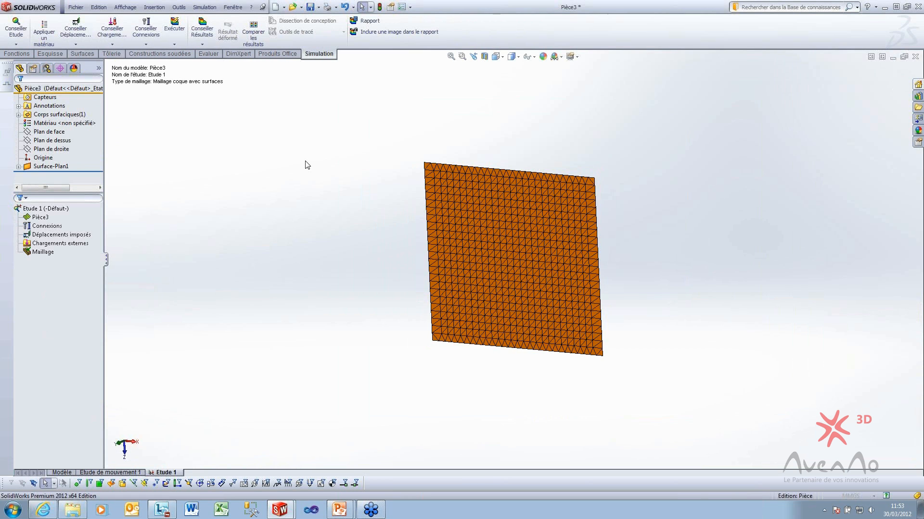
{"action": "mouse_move", "coordinate": [639, 286]}
{"action": "middle_mouse_down"}
{"action": "mouse_move", "coordinate": [645, 274]}
{"action": "mouse_move", "coordinate": [553, 255]}
{"action": "mouse_move", "coordinate": [642, 279]}
{"action": "middle_mouse_up"}
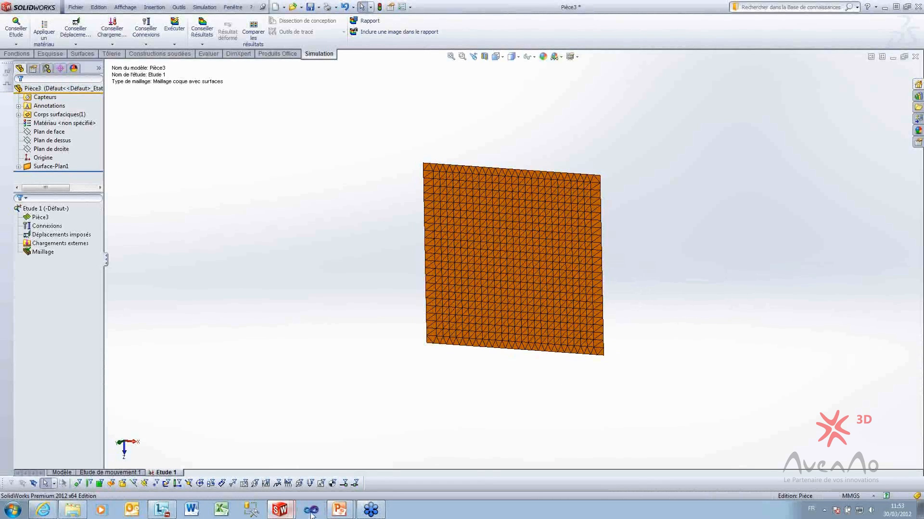
Switch to PowerPoint to review the shell realignment slide, and return to the surface part's model view in SolidWorks.
{"action": "left_click", "coordinate": [339, 512]}
{"action": "left_click", "coordinate": [377, 471]}
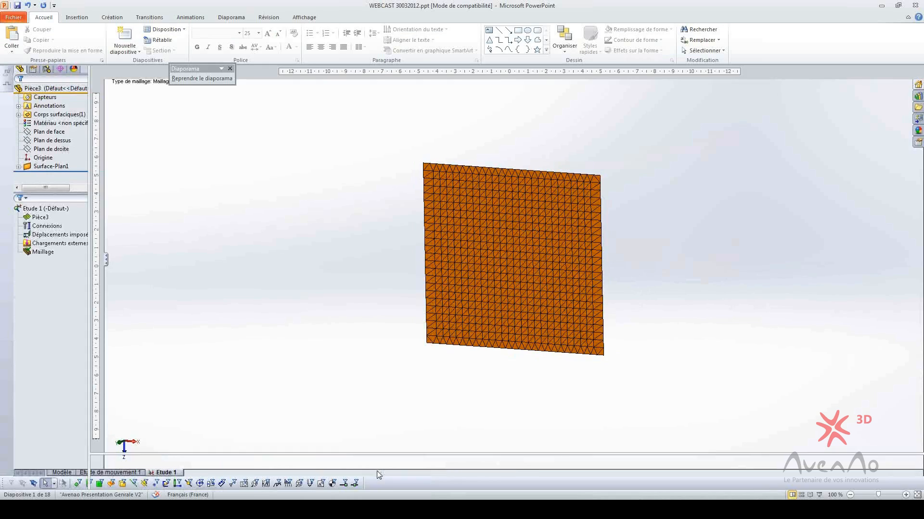
{"action": "left_click", "coordinate": [380, 516]}
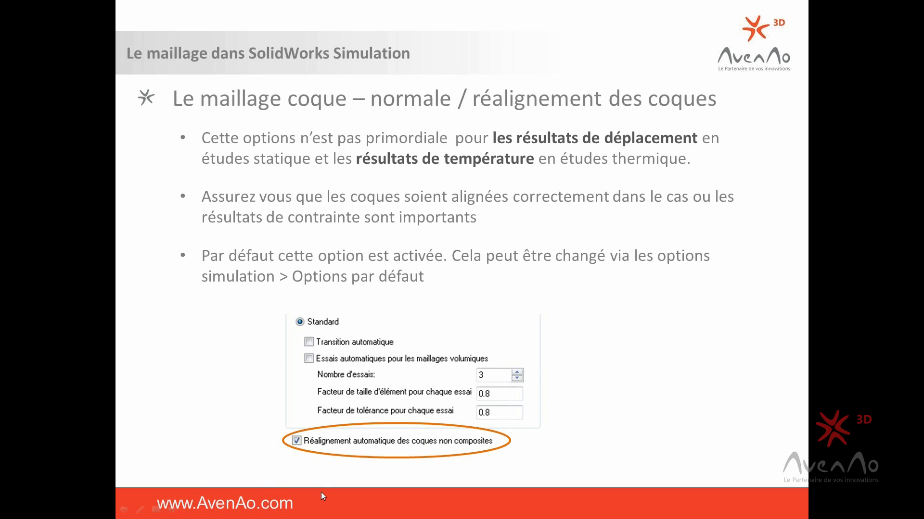
{"action": "key", "text": "alt+Tab"}
{"action": "key", "text": "alt+Tab"}
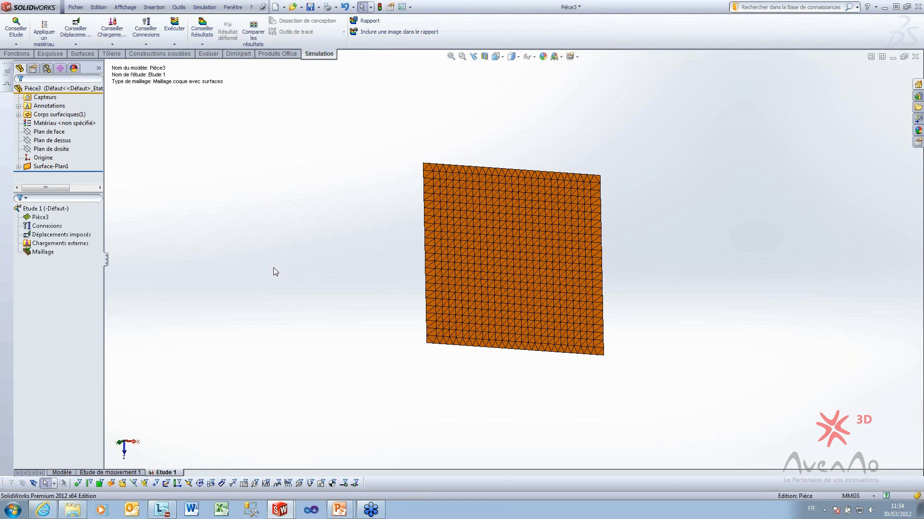
{"action": "left_click", "coordinate": [62, 473]}
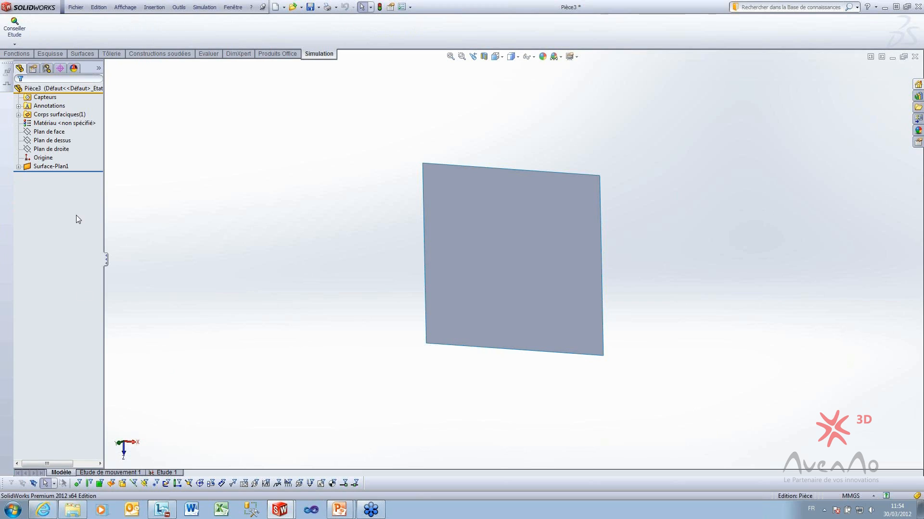
Start a new sketch on the front plane (Plan de face) of the surface part.
{"action": "left_click", "coordinate": [48, 132]}
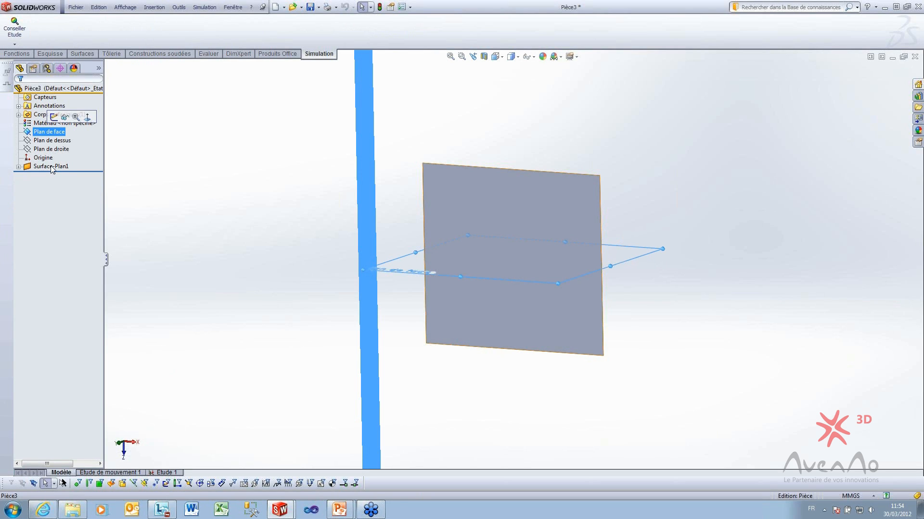
{"action": "left_click", "coordinate": [224, 146]}
{"action": "middle_click_drag", "start_coordinate": [502, 187], "coordinate": [645, 258]}
{"action": "mouse_move", "coordinate": [557, 240]}
{"action": "middle_mouse_down"}
{"action": "mouse_move", "coordinate": [567, 237]}
{"action": "mouse_move", "coordinate": [553, 243]}
{"action": "middle_mouse_up"}
{"action": "left_click", "coordinate": [51, 133]}
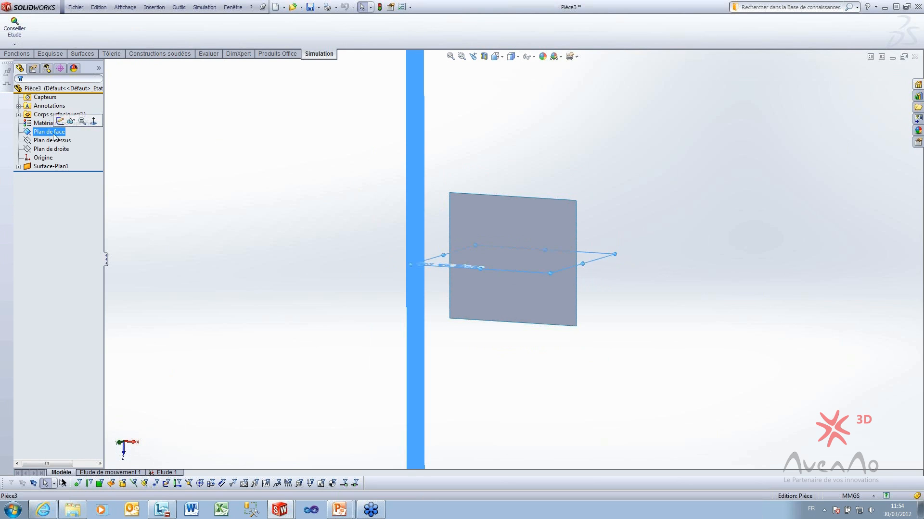
{"action": "left_click", "coordinate": [74, 120]}
Sketch a centre rectangle about 361 by 189 mm above the existing surface, centred to one side of the origin, in the front view.
{"action": "mouse_move", "coordinate": [490, 231]}
{"action": "middle_mouse_down"}
{"action": "mouse_move", "coordinate": [538, 275]}
{"action": "mouse_move", "coordinate": [544, 246]}
{"action": "middle_mouse_up"}
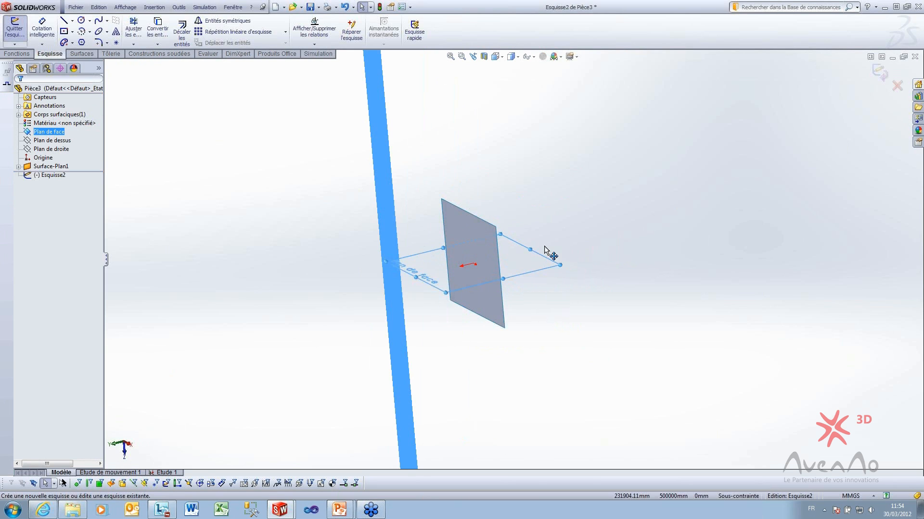
{"action": "left_click", "coordinate": [64, 20]}
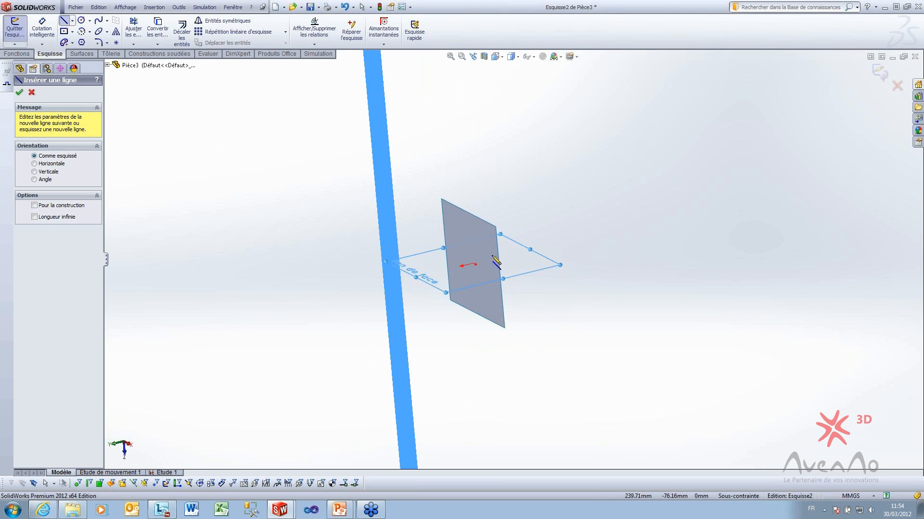
{"action": "key", "text": "ctrl+1"}
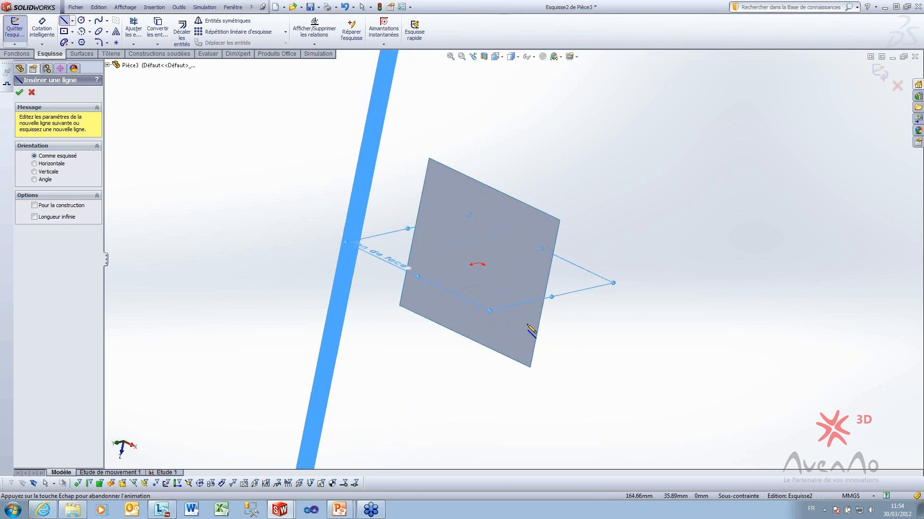
{"action": "key", "text": "f"}
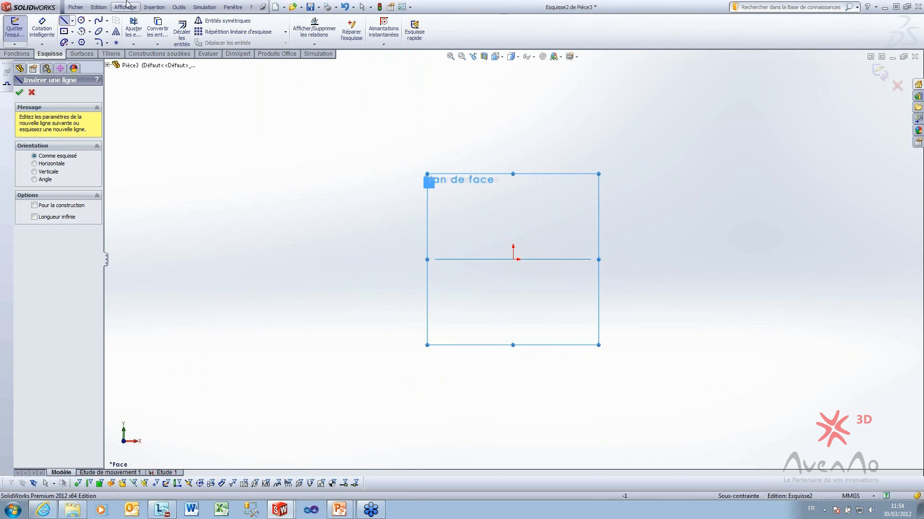
{"action": "left_click", "coordinate": [64, 31]}
{"action": "left_click", "coordinate": [455, 119]}
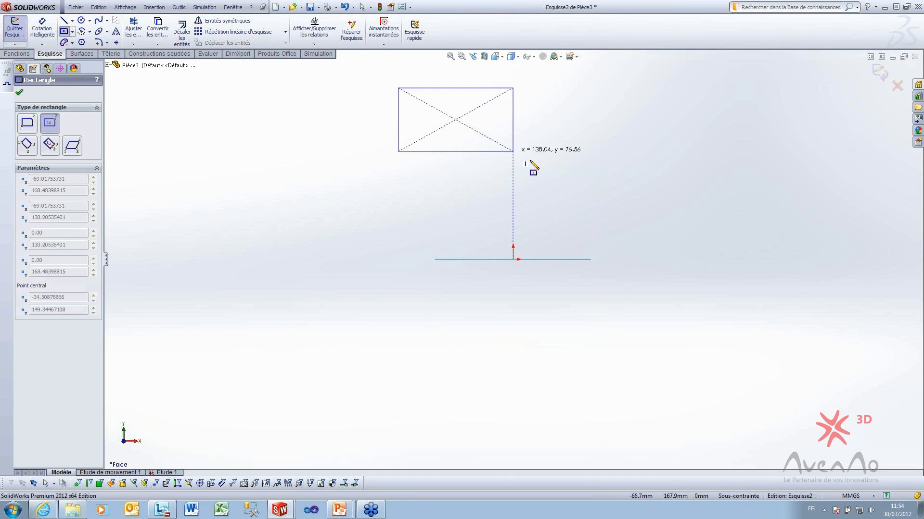
{"action": "left_click", "coordinate": [600, 199]}
Create a planar surface from the rectangle sketch and show the part in isometric view.
{"action": "left_click", "coordinate": [18, 54]}
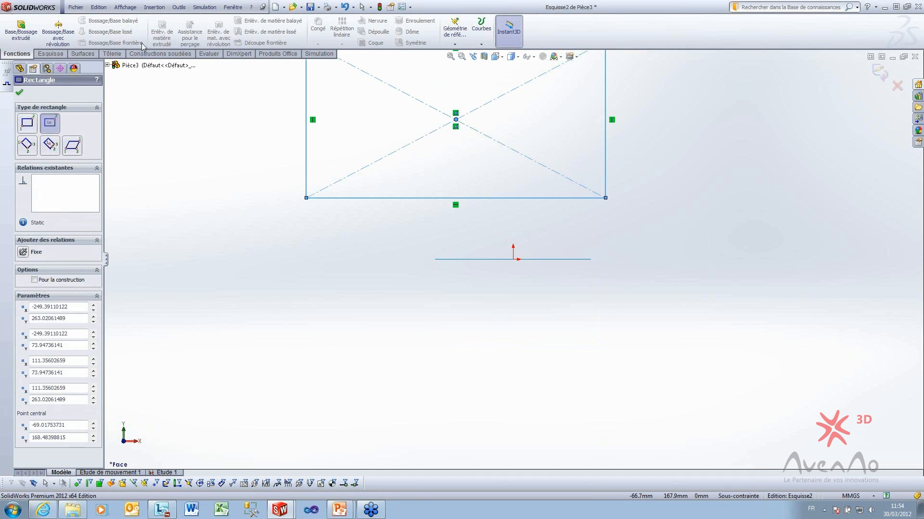
{"action": "left_click", "coordinate": [83, 54]}
{"action": "left_click", "coordinate": [198, 20]}
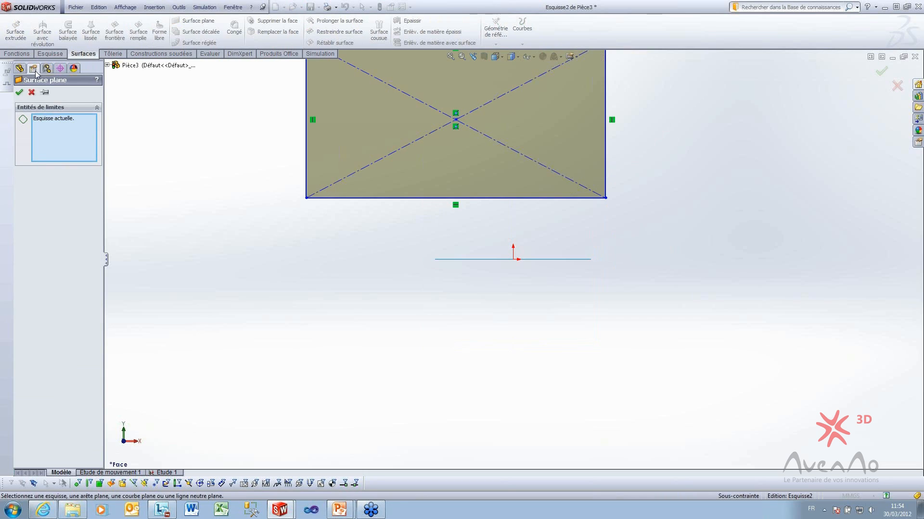
{"action": "left_click", "coordinate": [19, 92]}
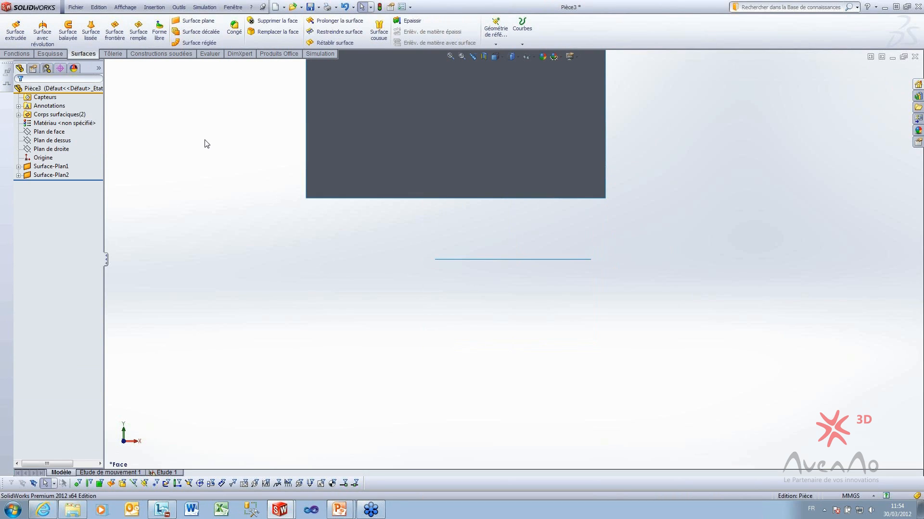
{"action": "key", "text": "ctrl+7"}
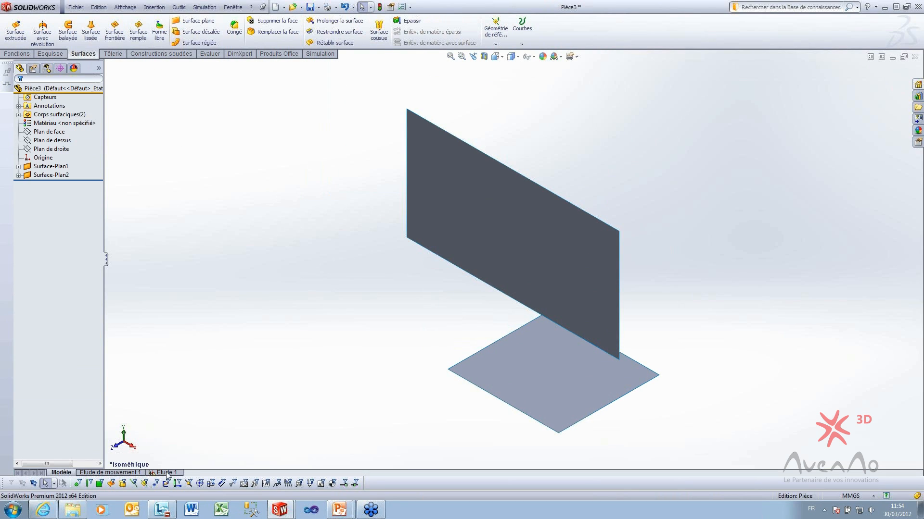
Try to mesh both surface bodies in the Etude 1 study.
{"action": "left_click", "coordinate": [166, 473]}
{"action": "right_click", "coordinate": [50, 252]}
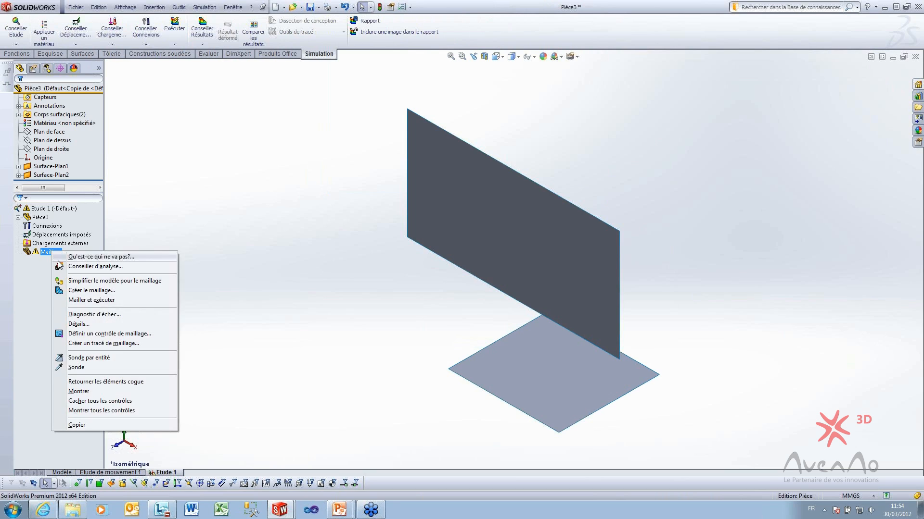
{"action": "left_click", "coordinate": [102, 291]}
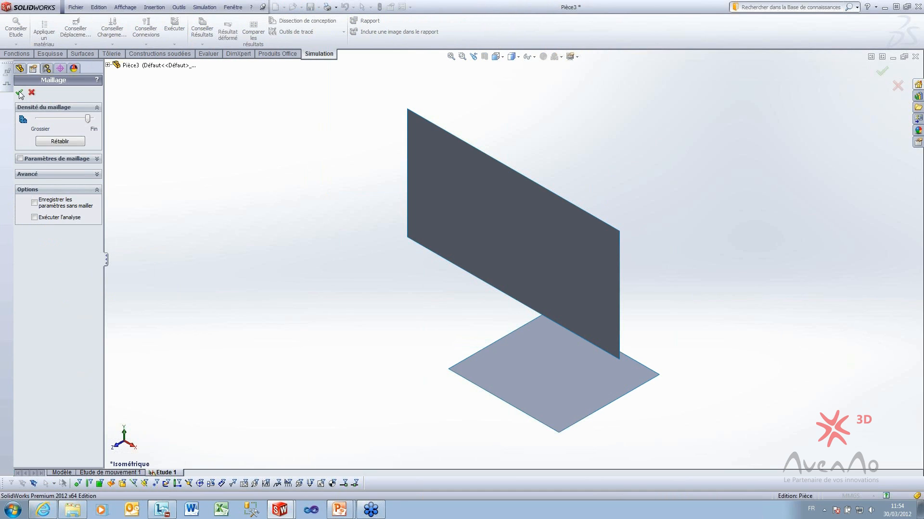
{"action": "left_click", "coordinate": [20, 93]}
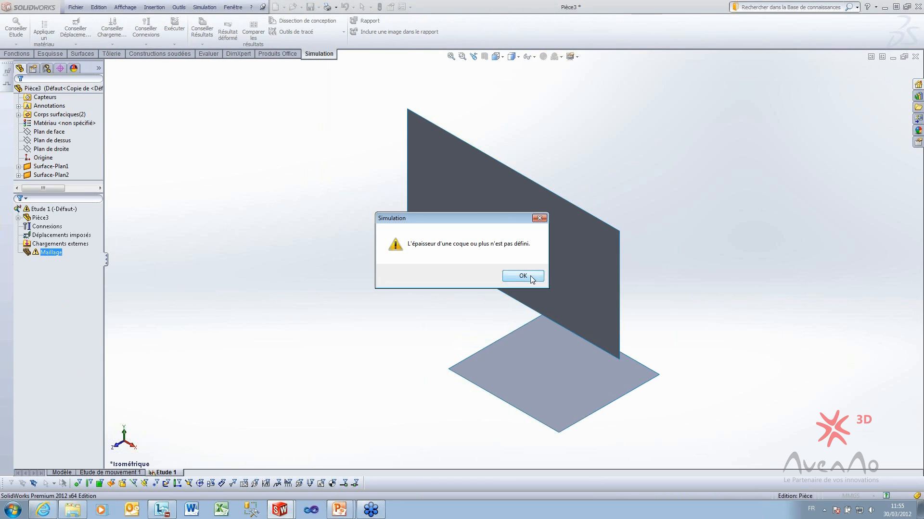
{"action": "left_click", "coordinate": [505, 274]}
Define the second surface body (Surface-Plan2) as a thin (Mince) shell with its thickness specified in mm.
{"action": "left_click", "coordinate": [18, 218]}
{"action": "left_click", "coordinate": [48, 226]}
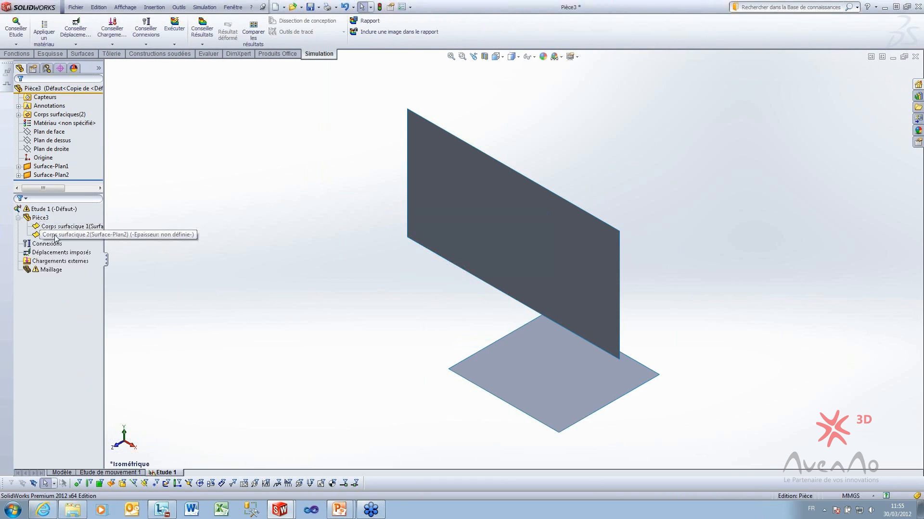
{"action": "right_click", "coordinate": [49, 230]}
{"action": "left_click", "coordinate": [158, 241]}
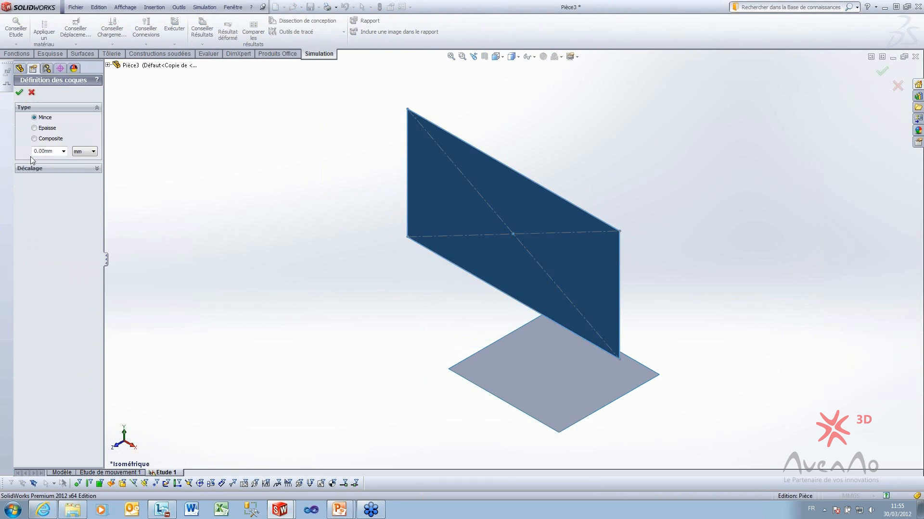
{"action": "key", "text": "Return"}
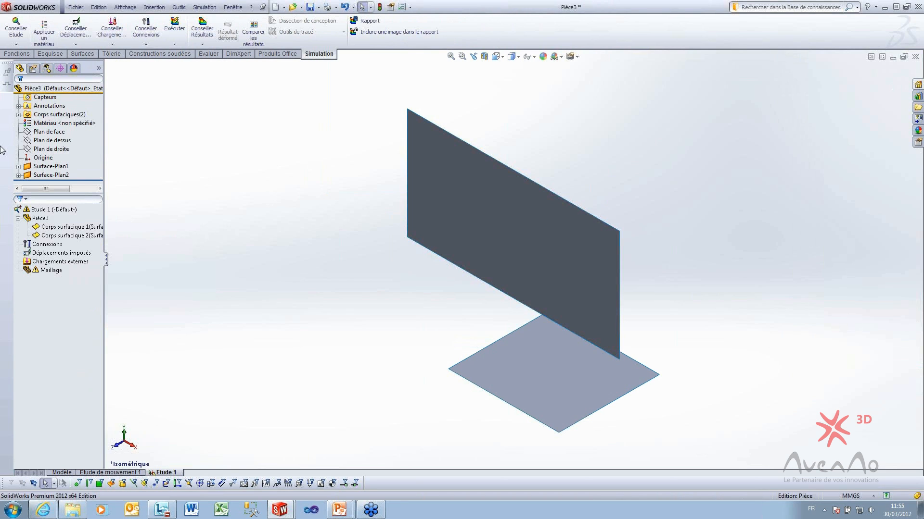
Mesh the two planar surfaces as shells in Etude 1 and examine the mesh colours of both faces.
{"action": "right_click", "coordinate": [45, 270]}
{"action": "left_click", "coordinate": [77, 310]}
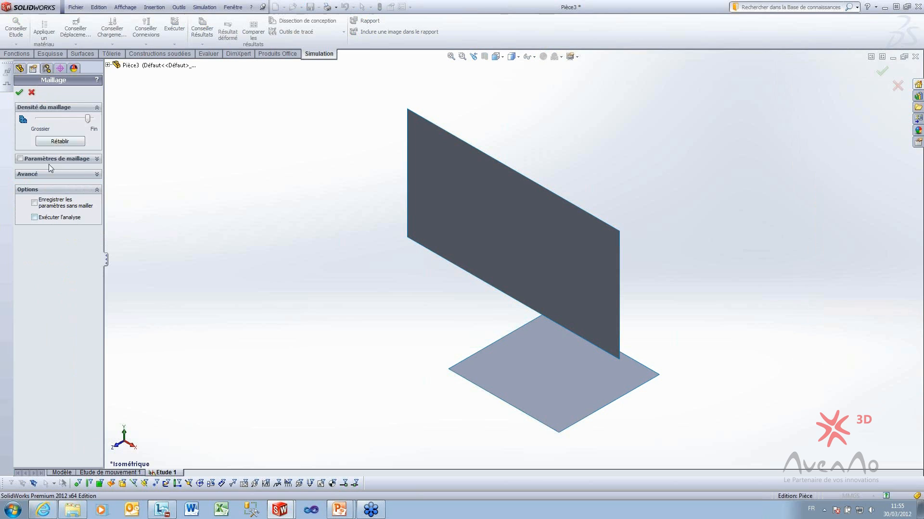
{"action": "left_click", "coordinate": [19, 93]}
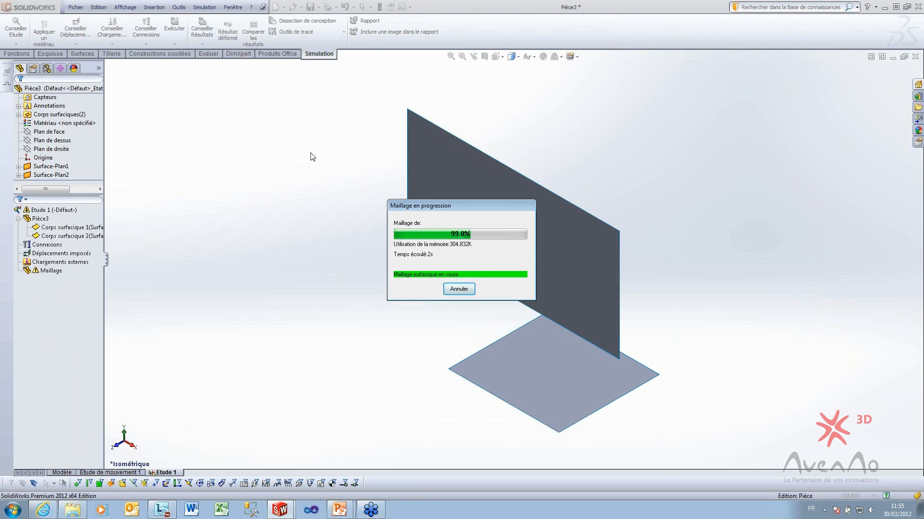
{"action": "middle_click_drag", "start_coordinate": [479, 356], "coordinate": [452, 231]}
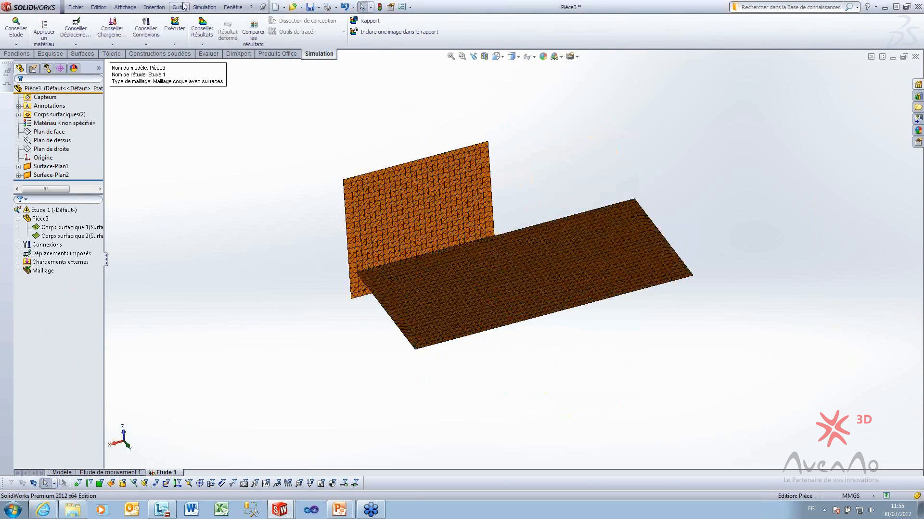
Review the automatic realignment option for non-composite shells in the default mesh options of Simulation.
{"action": "left_click", "coordinate": [205, 7]}
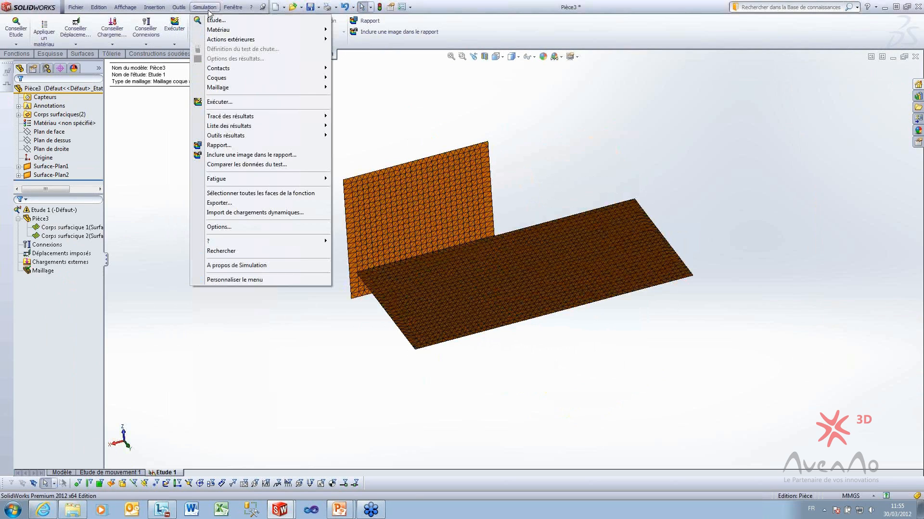
{"action": "left_click", "coordinate": [232, 227]}
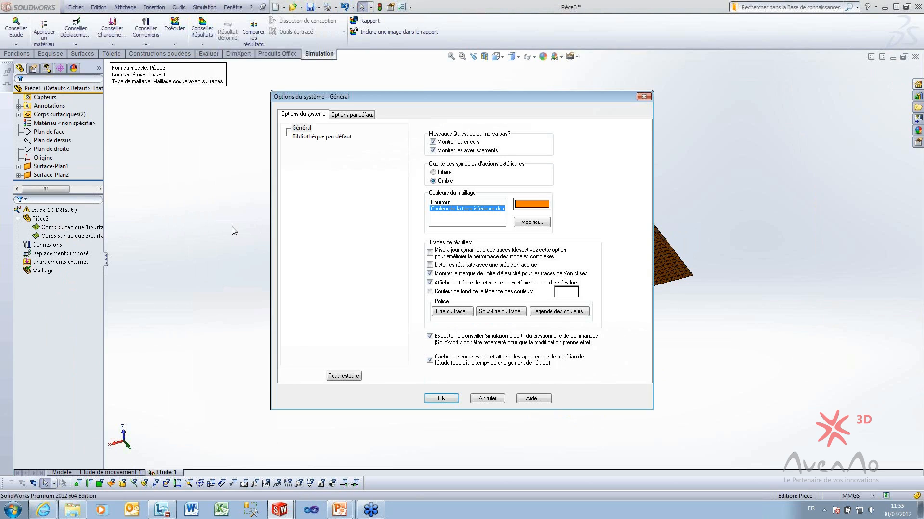
{"action": "left_click", "coordinate": [353, 117]}
{"action": "left_click", "coordinate": [294, 146]}
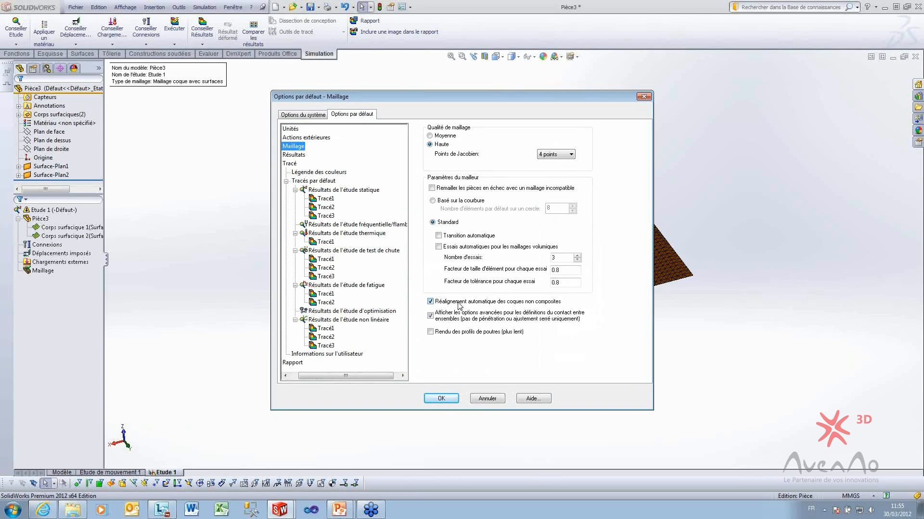
{"action": "left_click", "coordinate": [441, 399]}
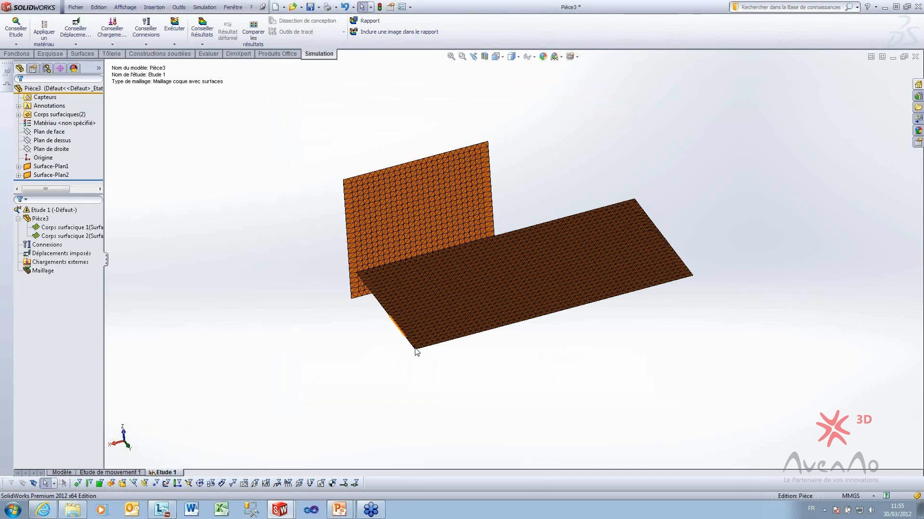
Flip the shell elements of the first planar surface (Surface-Plan1) and examine its orientation against the second surface.
{"action": "middle_click_drag", "start_coordinate": [418, 352], "coordinate": [460, 237]}
{"action": "left_click", "coordinate": [416, 217]}
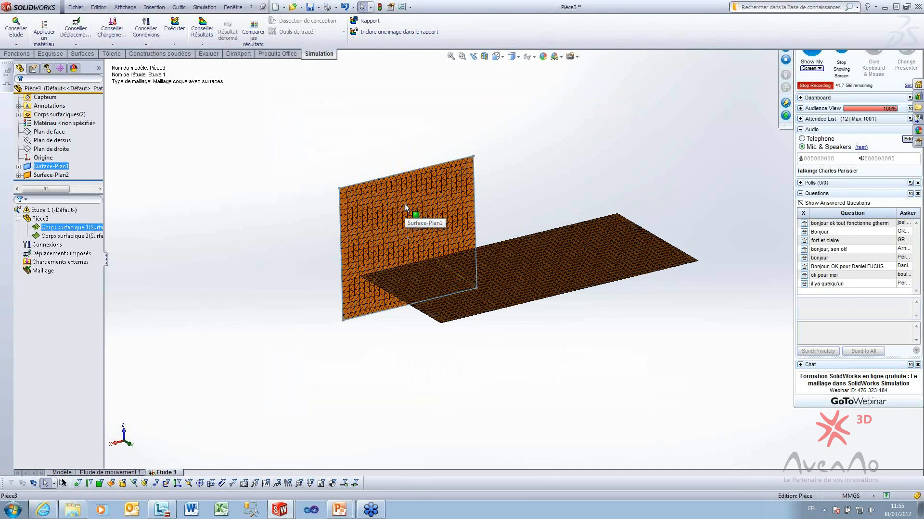
{"action": "left_click", "coordinate": [43, 271]}
{"action": "right_click", "coordinate": [43, 272]}
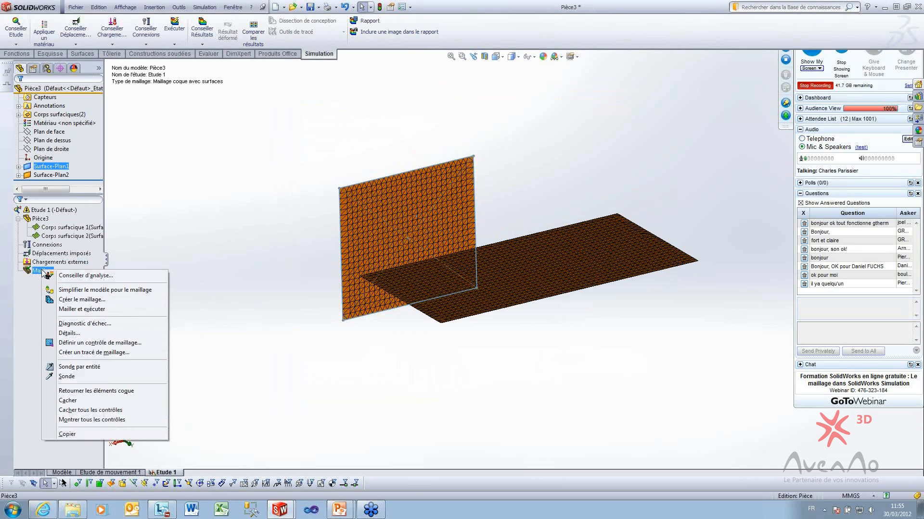
{"action": "left_click", "coordinate": [117, 392]}
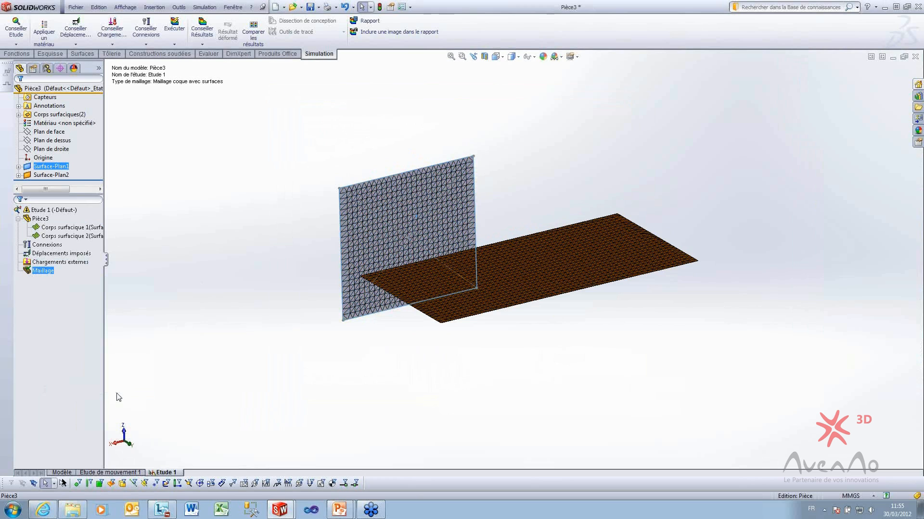
{"action": "middle_click_drag", "start_coordinate": [385, 321], "coordinate": [414, 359]}
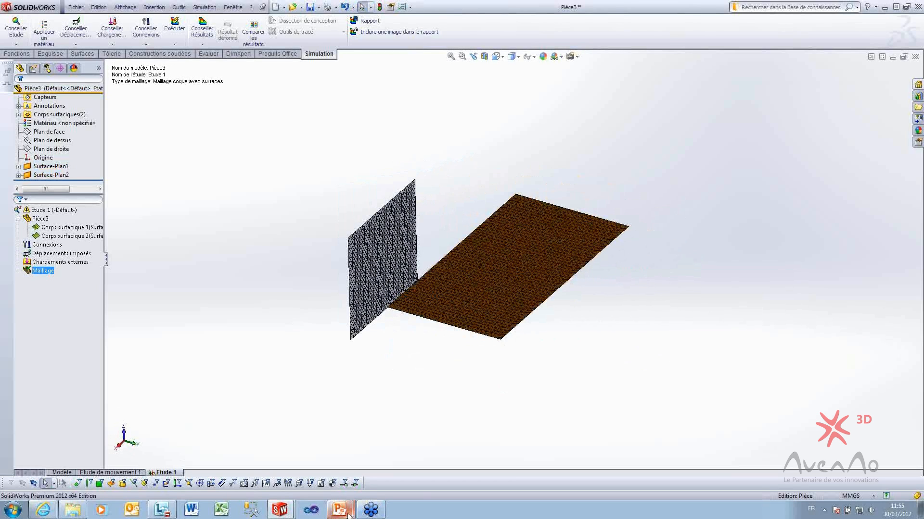
Switch to the PowerPoint slide show and advance from the automatic realignment slide to the manual shell realignment slide.
{"action": "mouse_move", "coordinate": [339, 505]}
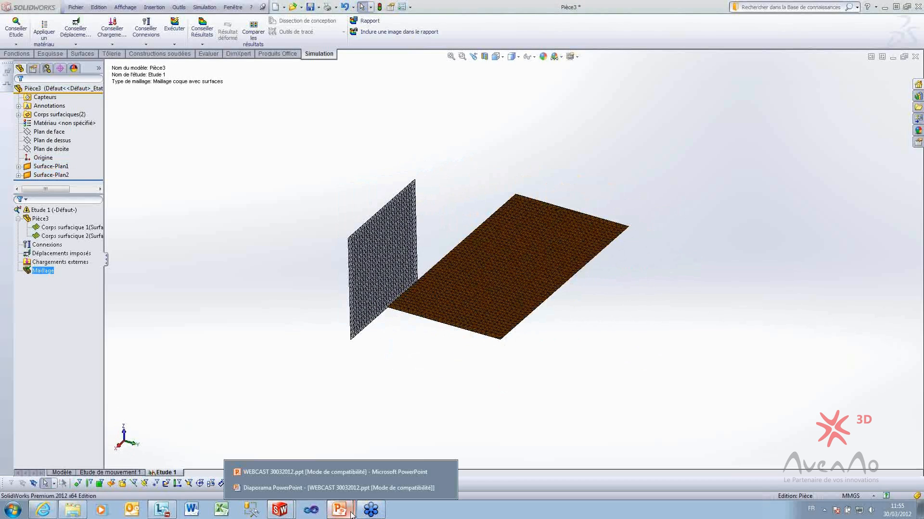
{"action": "left_click", "coordinate": [334, 470]}
{"action": "left_click", "coordinate": [338, 511]}
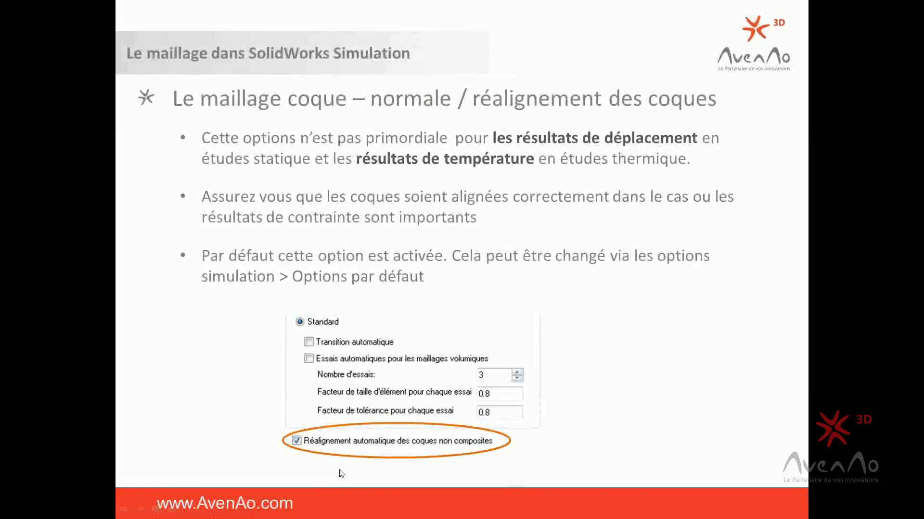
{"action": "key", "text": "Right"}
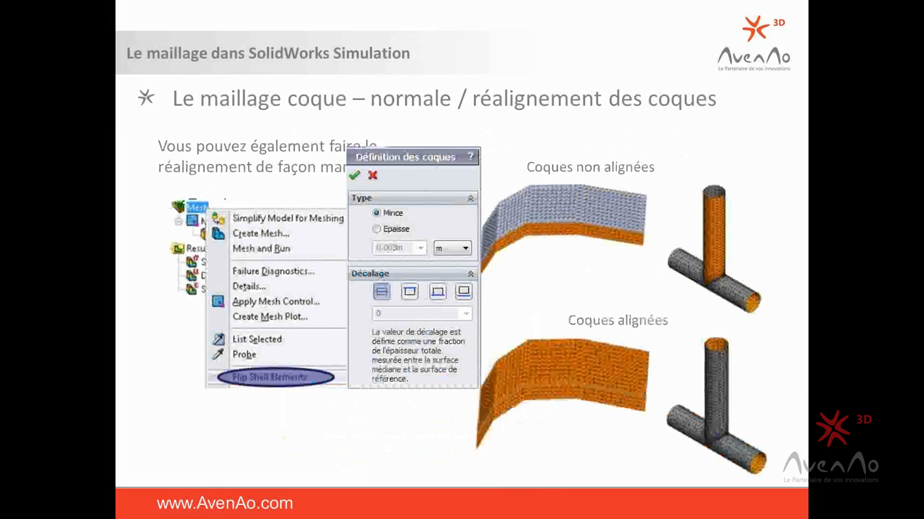
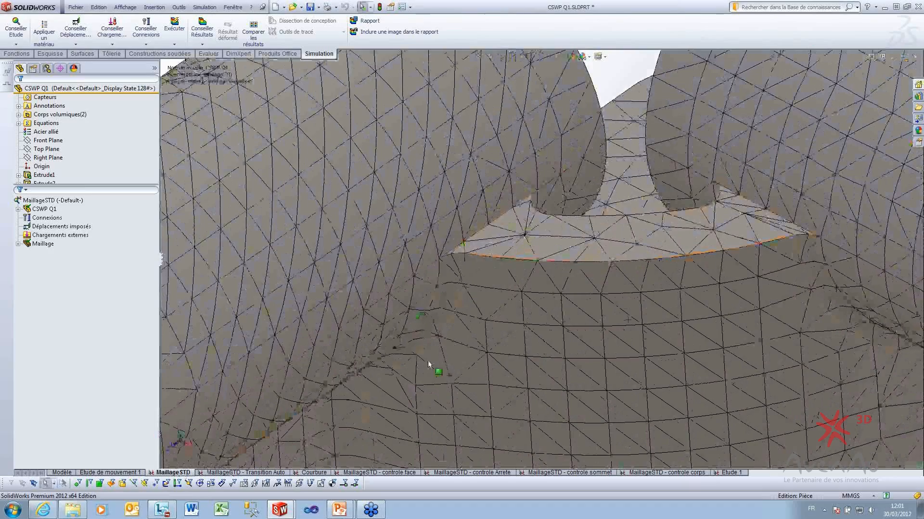
Inspect the solid mesh of the MaillageSTD study on the CSWP Q1 part, and open the MaillageSTD - Transition Auto study.
{"action": "scroll", "coordinate": [436, 366], "scroll_direction": "up", "scroll_amount": 5}
{"action": "middle_click_drag", "start_coordinate": [440, 367], "coordinate": [532, 343]}
{"action": "scroll", "coordinate": [449, 283], "scroll_direction": "up", "scroll_amount": 4}
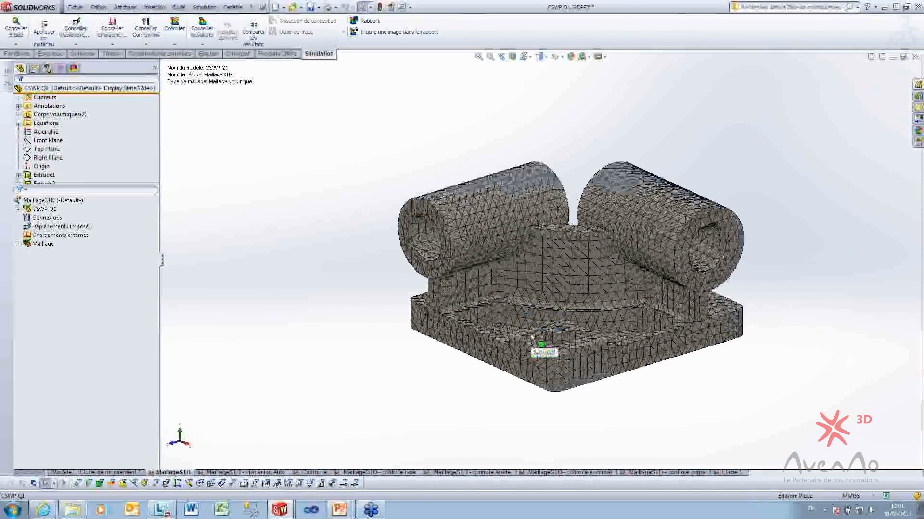
{"action": "scroll", "coordinate": [618, 322], "scroll_direction": "down", "scroll_amount": 2}
{"action": "middle_click_drag", "start_coordinate": [481, 327], "coordinate": [583, 284]}
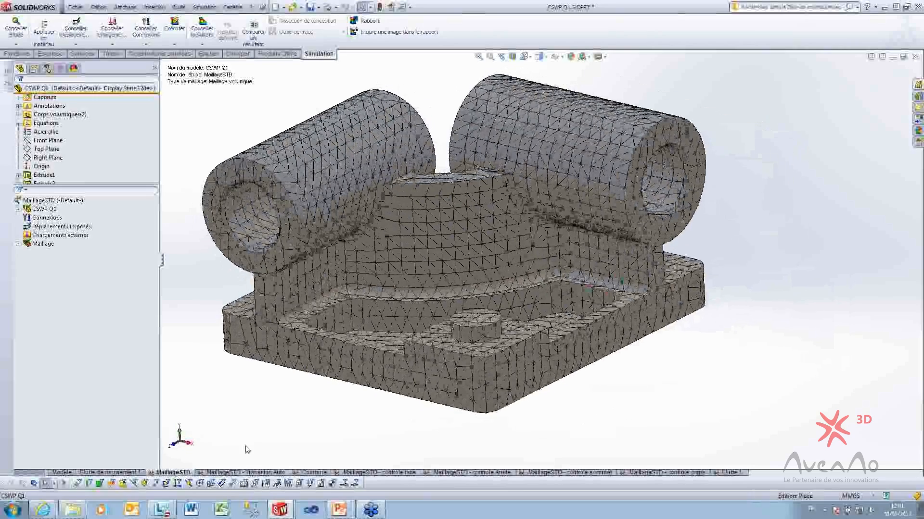
{"action": "left_click", "coordinate": [227, 472]}
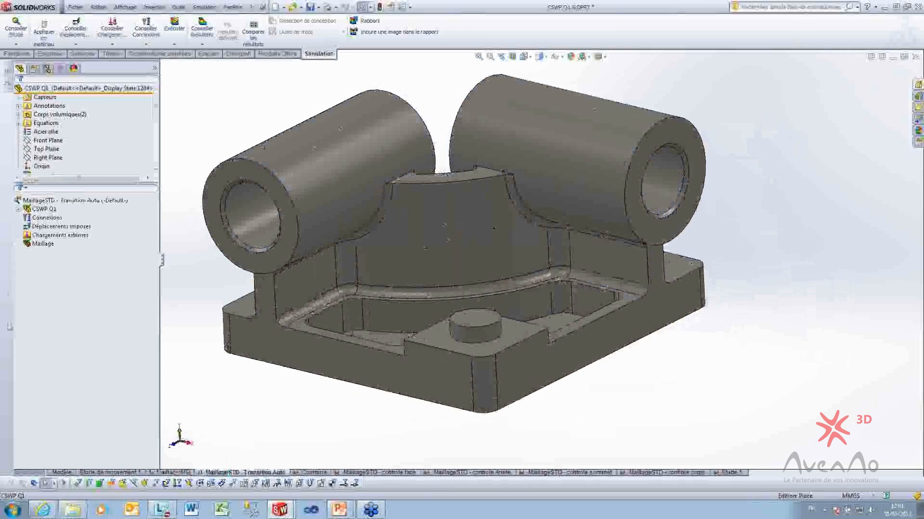
Display the mesh of the MaillageSTD - Transition Auto study and examine the elements around the cylinders and central wall.
{"action": "right_click", "coordinate": [38, 246]}
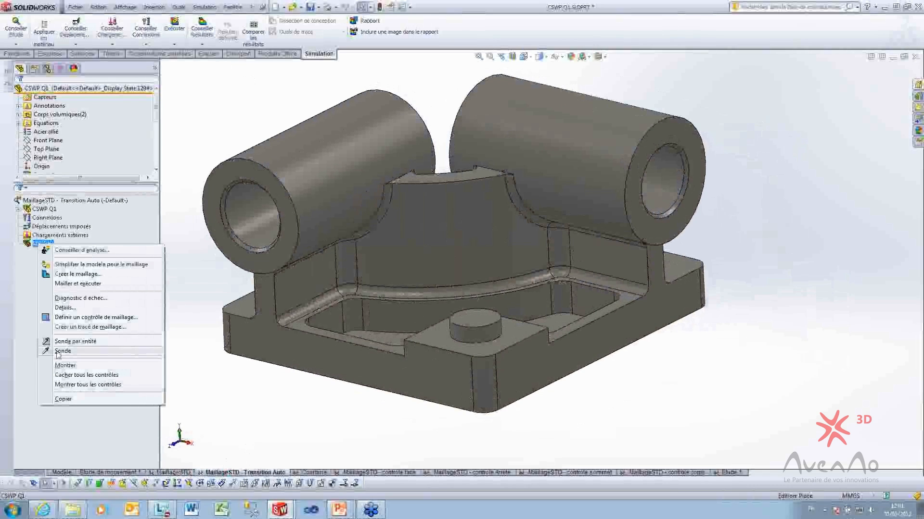
{"action": "left_click", "coordinate": [60, 367]}
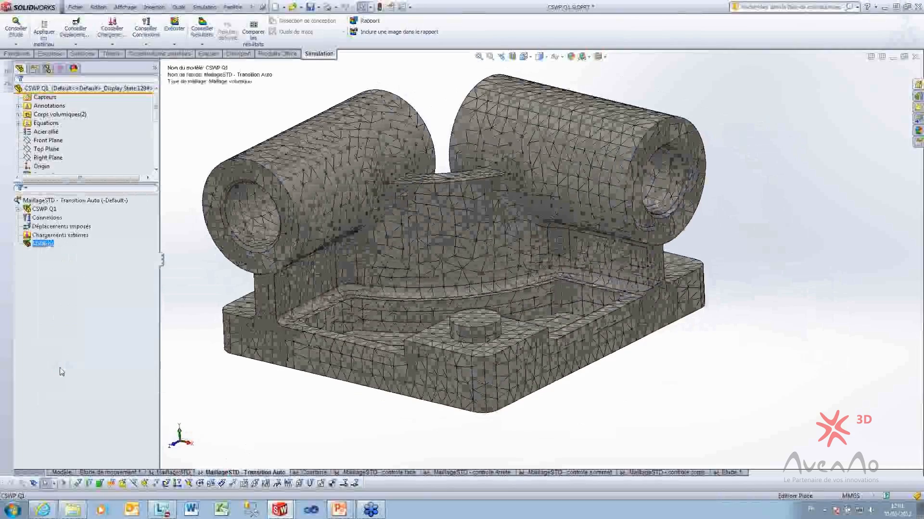
{"action": "scroll", "coordinate": [403, 204], "scroll_direction": "down", "scroll_amount": 6}
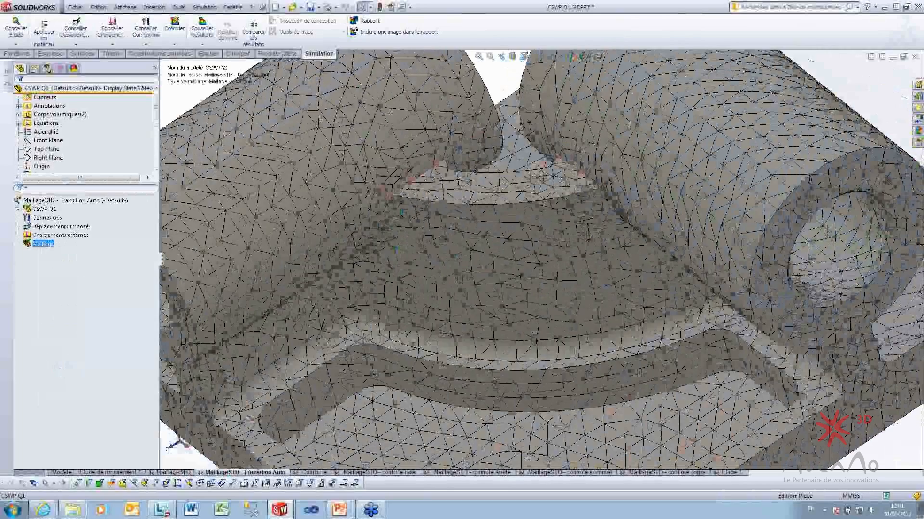
{"action": "scroll", "coordinate": [389, 199], "scroll_direction": "down", "scroll_amount": 6}
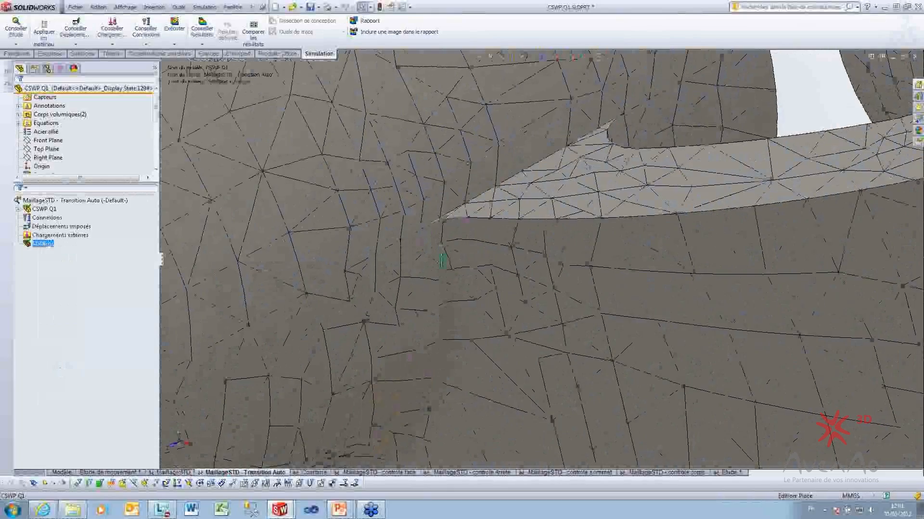
{"action": "scroll", "coordinate": [433, 312], "scroll_direction": "up", "scroll_amount": 10}
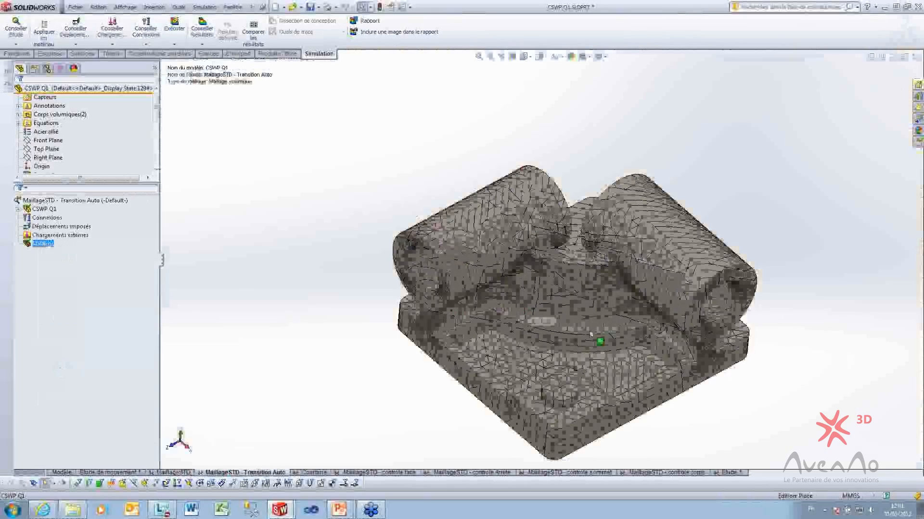
{"action": "middle_click_drag", "start_coordinate": [591, 335], "coordinate": [482, 206]}
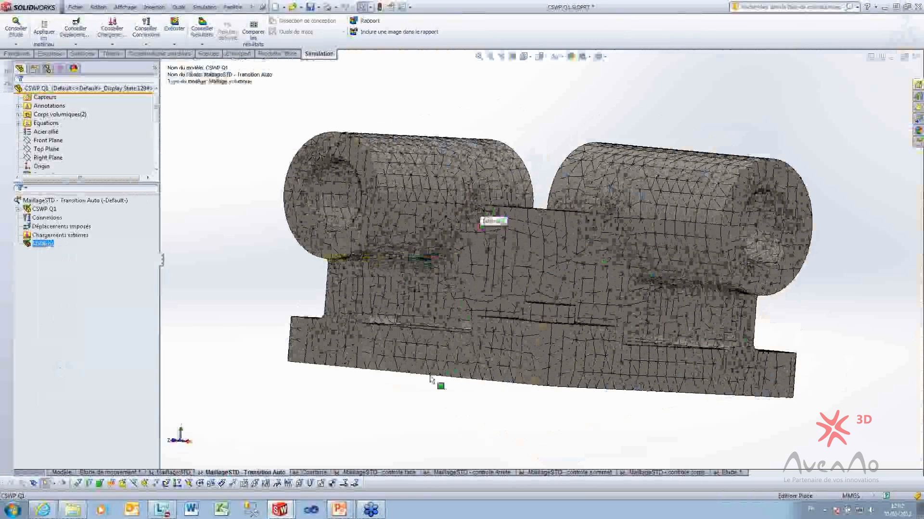
{"action": "middle_click_drag", "start_coordinate": [423, 259], "coordinate": [383, 367]}
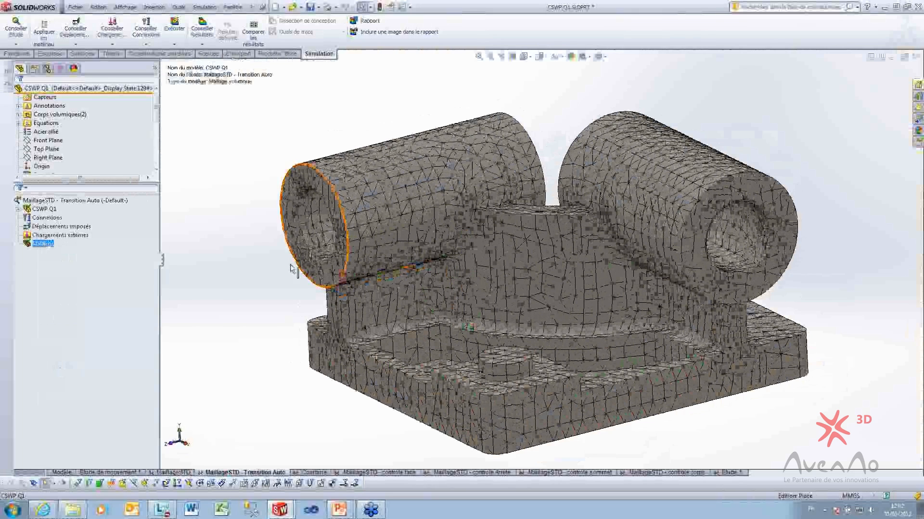
Open the Courbure study, display its mesh, and examine the elements along the fillets and cylinders.
{"action": "left_click", "coordinate": [315, 474]}
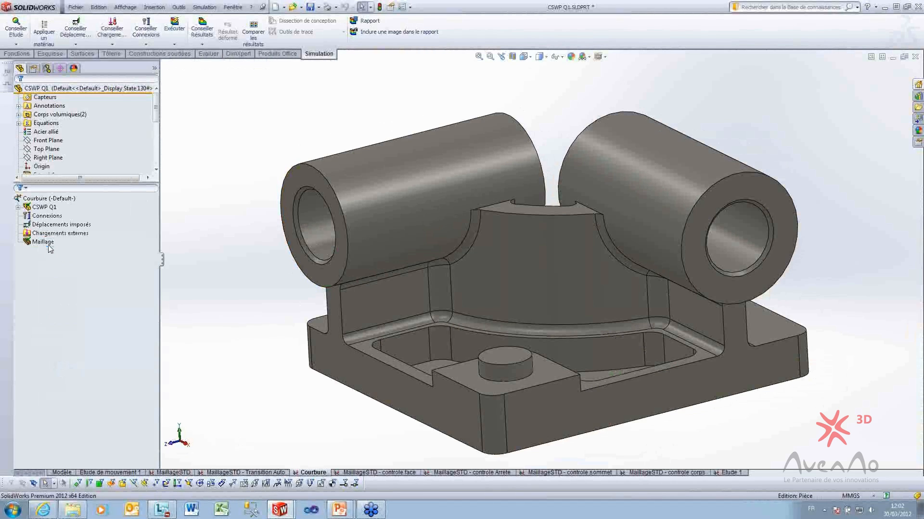
{"action": "right_click", "coordinate": [49, 247]}
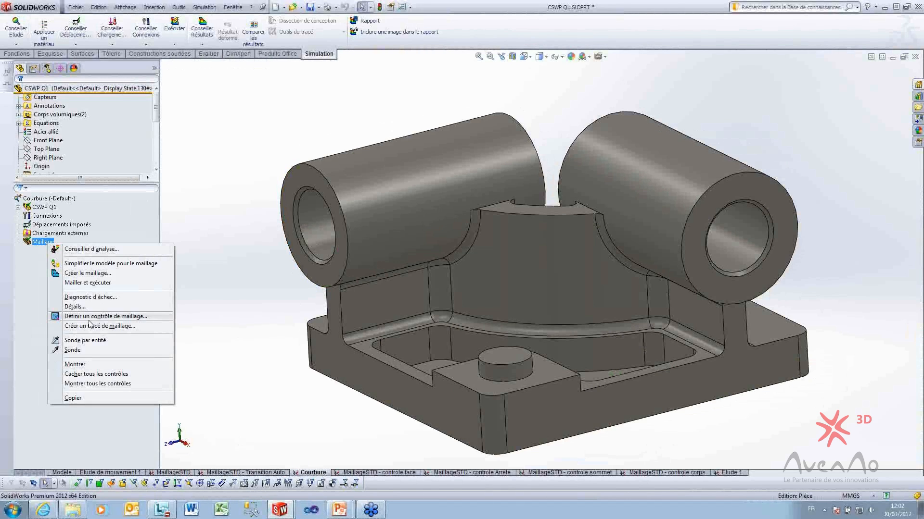
{"action": "left_click", "coordinate": [77, 365]}
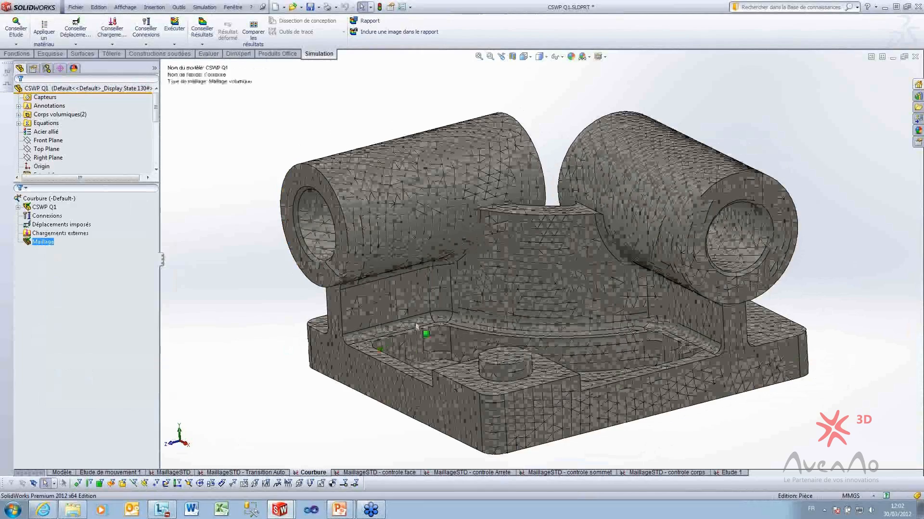
{"action": "middle_click_drag", "start_coordinate": [435, 330], "coordinate": [445, 251]}
{"action": "scroll", "coordinate": [432, 259], "scroll_direction": "down", "scroll_amount": 5}
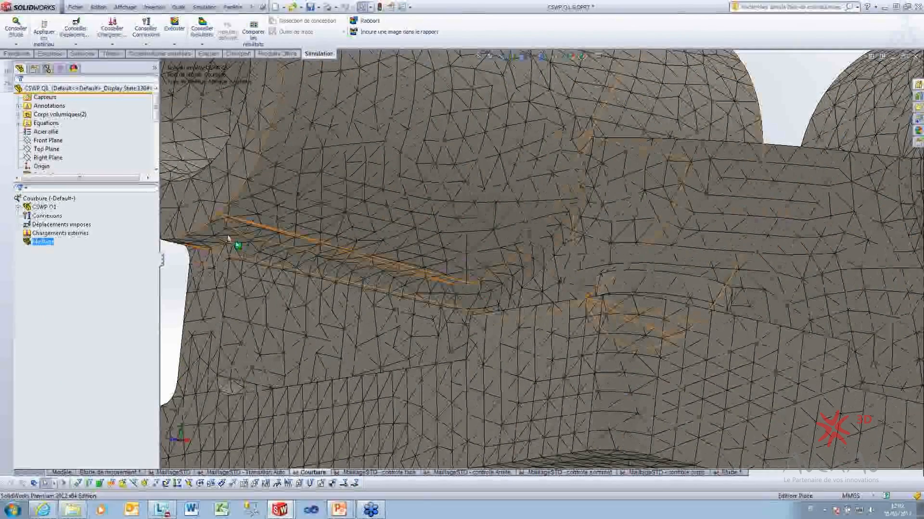
{"action": "scroll", "coordinate": [584, 233], "scroll_direction": "up", "scroll_amount": 6}
{"action": "middle_click_drag", "start_coordinate": [600, 235], "coordinate": [647, 279]}
{"action": "middle_click_drag", "start_coordinate": [590, 273], "coordinate": [622, 284]}
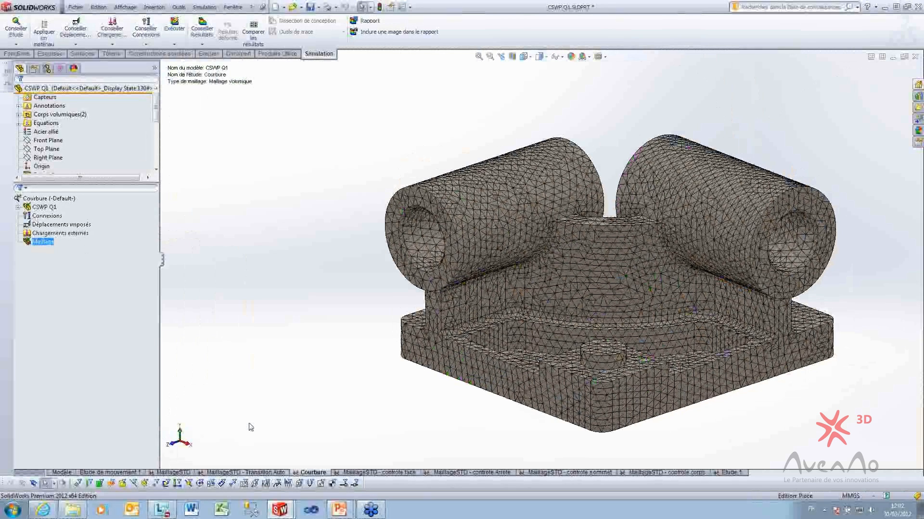
Open the MaillageSTD - controle face study and review the settings for defining a mesh control.
{"action": "left_click", "coordinate": [354, 473]}
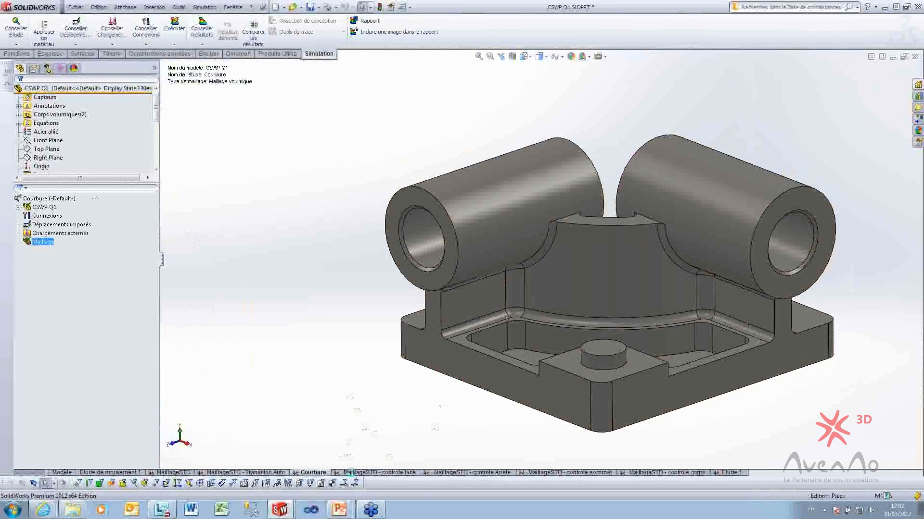
{"action": "right_click", "coordinate": [354, 473]}
{"action": "left_click", "coordinate": [378, 478]}
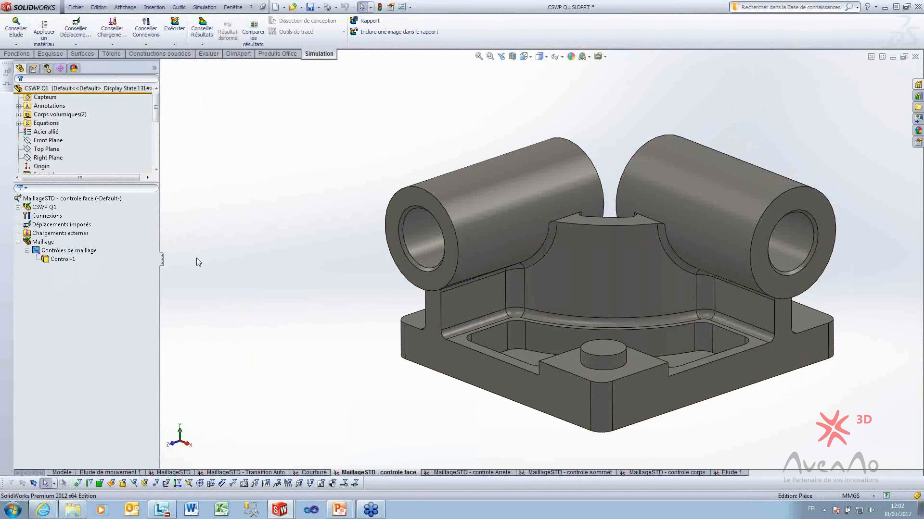
{"action": "left_click", "coordinate": [117, 241]}
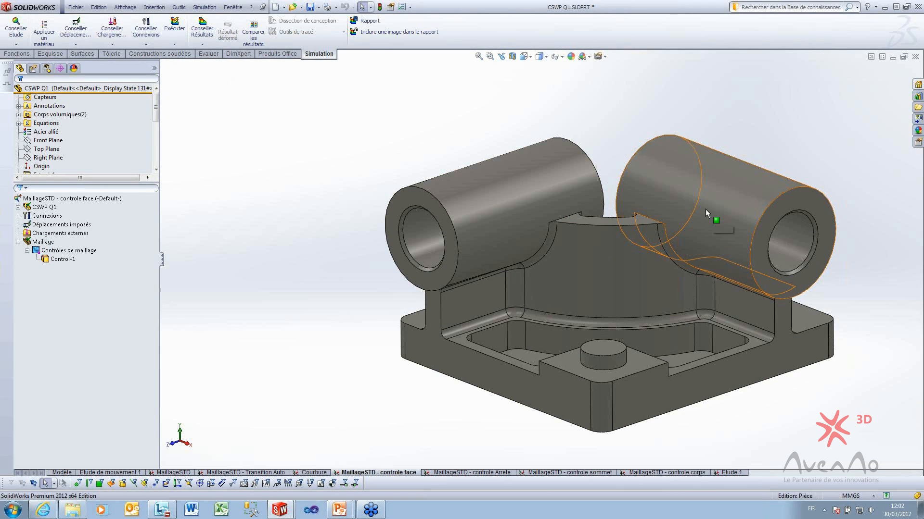
{"action": "right_click", "coordinate": [43, 244]}
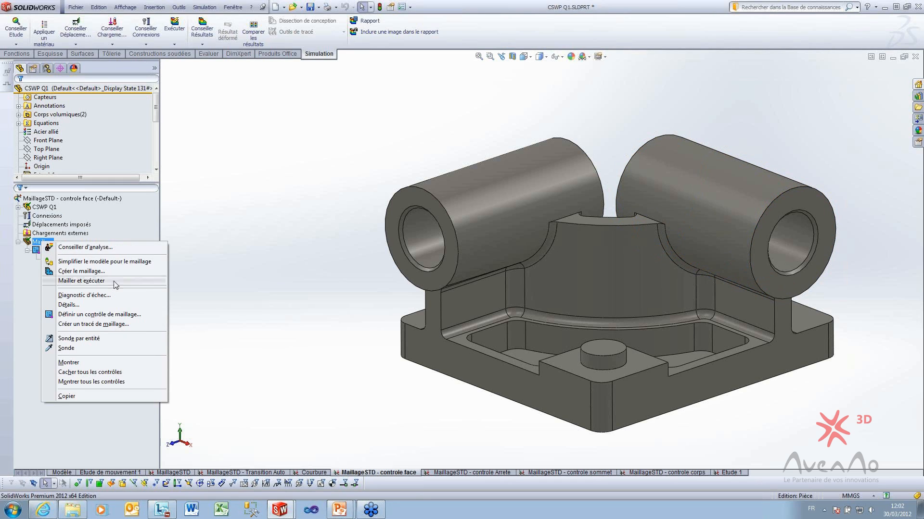
{"action": "left_click", "coordinate": [111, 315]}
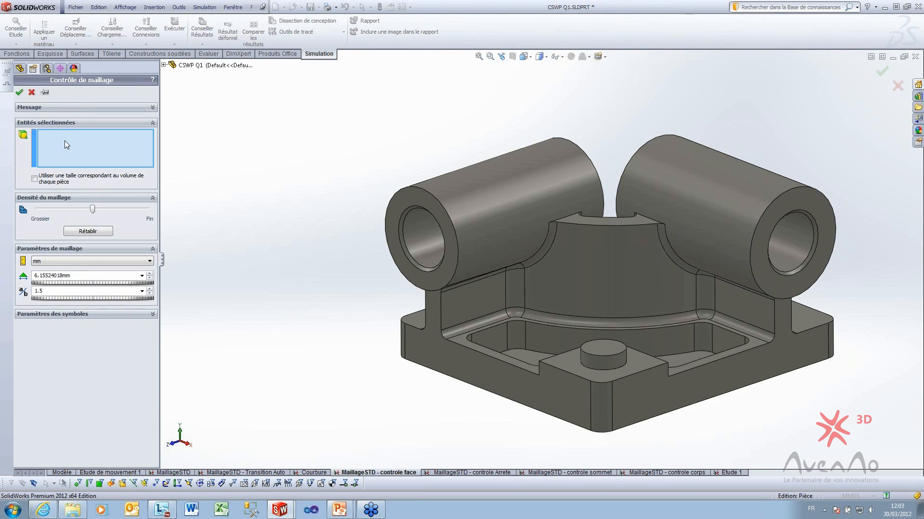
{"action": "left_click", "coordinate": [19, 91]}
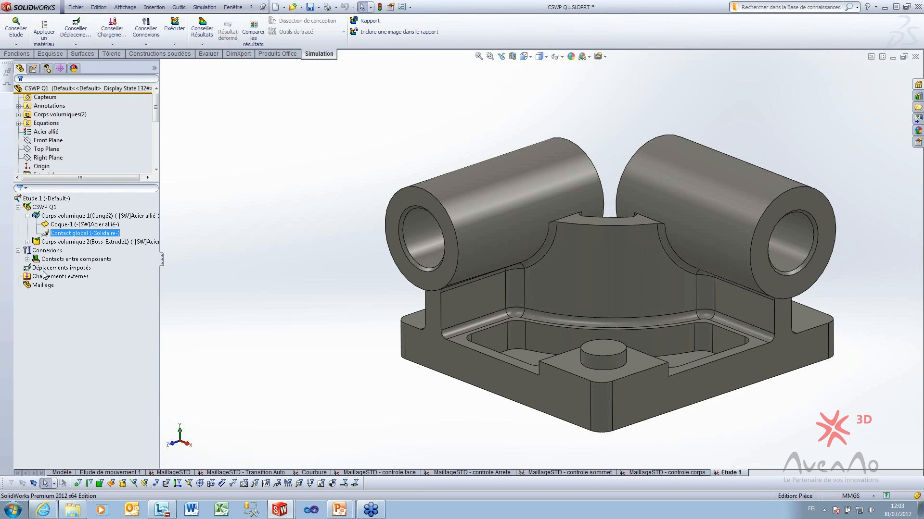
Delete the Coque-1 shell definition from the Etude 1 study.
{"action": "left_click", "coordinate": [73, 225]}
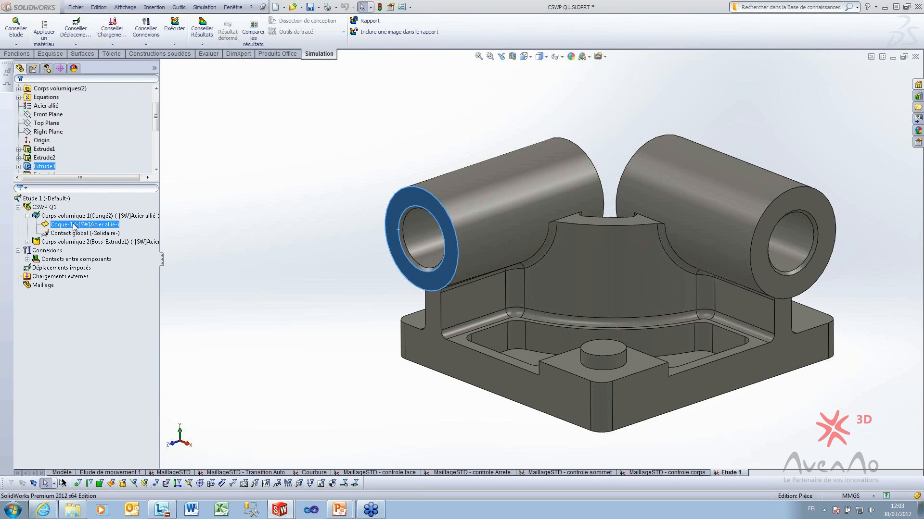
{"action": "key", "text": "Delete"}
{"action": "left_click", "coordinate": [46, 267]}
{"action": "right_click", "coordinate": [49, 277]}
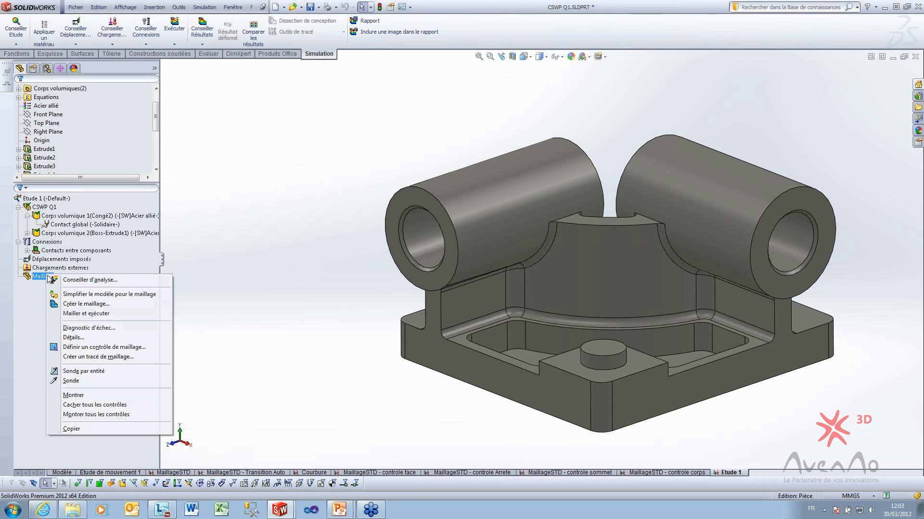
{"action": "left_click", "coordinate": [102, 304]}
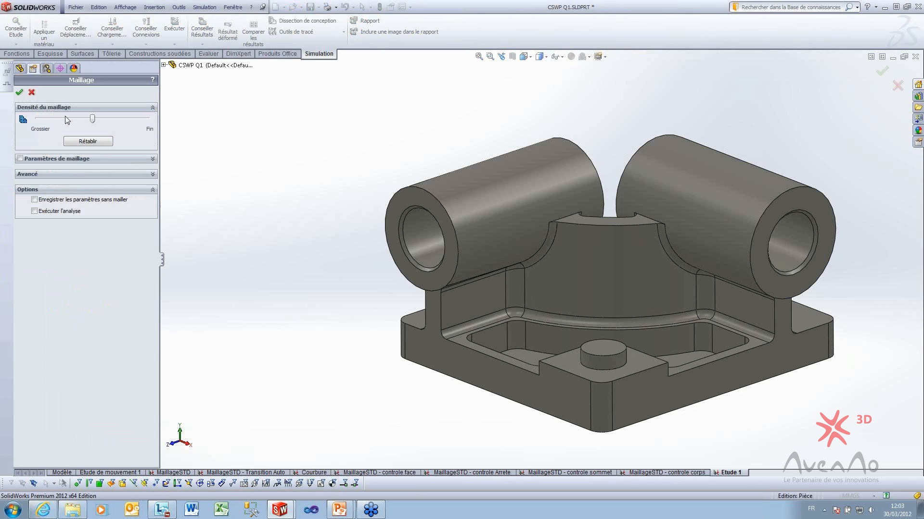
{"action": "left_click", "coordinate": [32, 92]}
Start a mesh control in Etude 1, try it on the central wall's top face and two curved side faces, and clear the selection.
{"action": "right_click", "coordinate": [46, 274]}
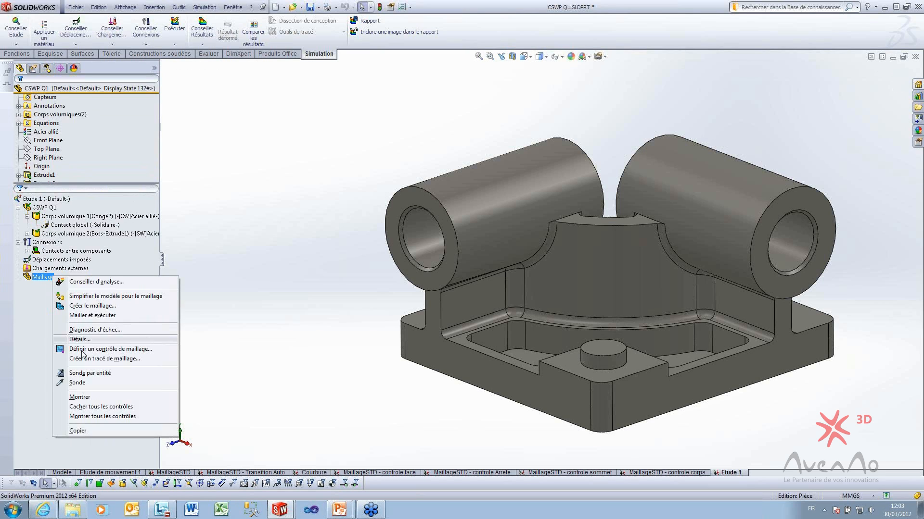
{"action": "left_click", "coordinate": [146, 335]}
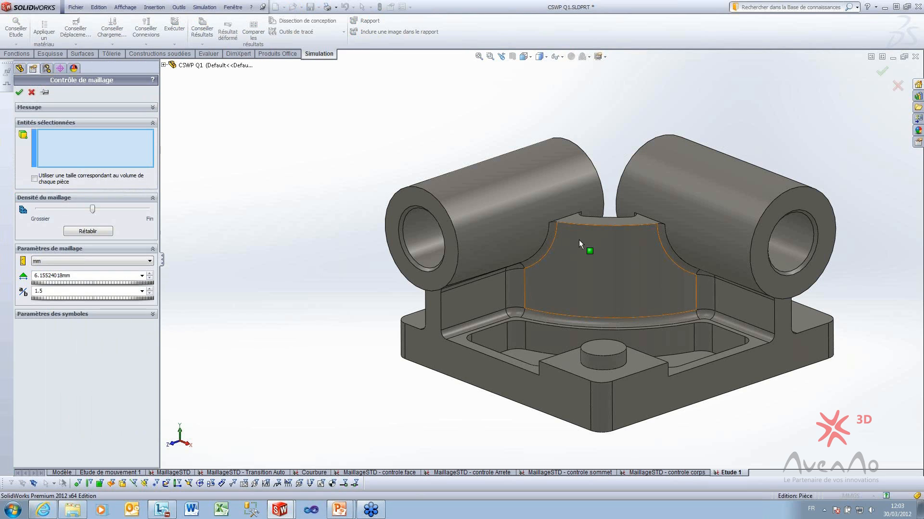
{"action": "scroll", "coordinate": [579, 239], "scroll_direction": "down", "scroll_amount": 5}
{"action": "left_click", "coordinate": [493, 230]}
{"action": "left_click", "coordinate": [522, 210]}
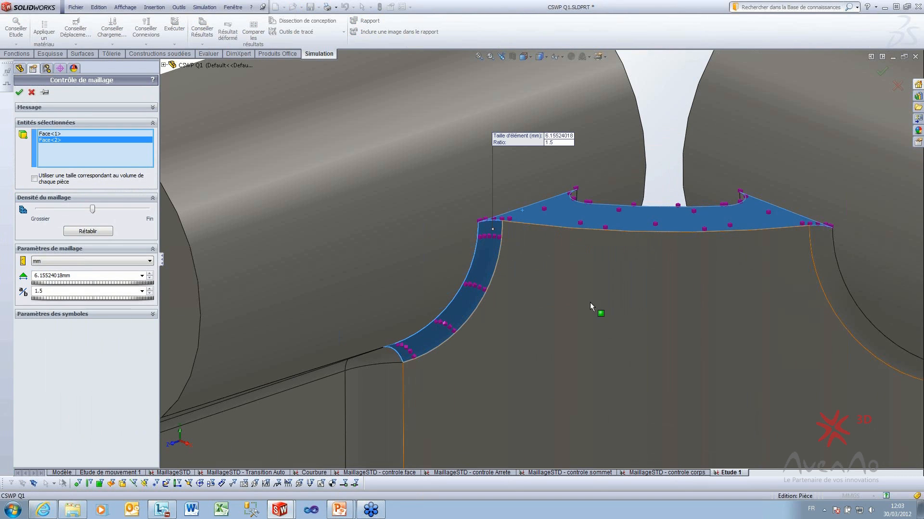
{"action": "left_click", "coordinate": [822, 244]}
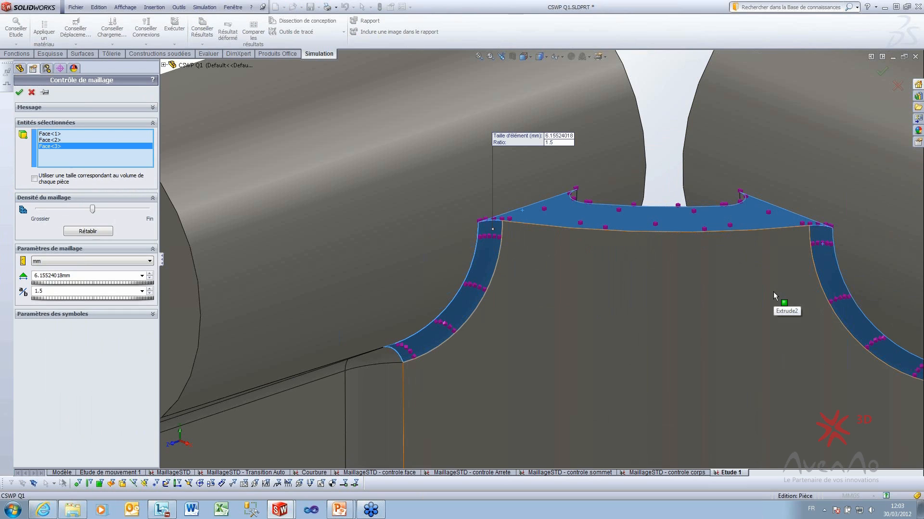
{"action": "right_click", "coordinate": [127, 163]}
{"action": "left_click", "coordinate": [172, 166]}
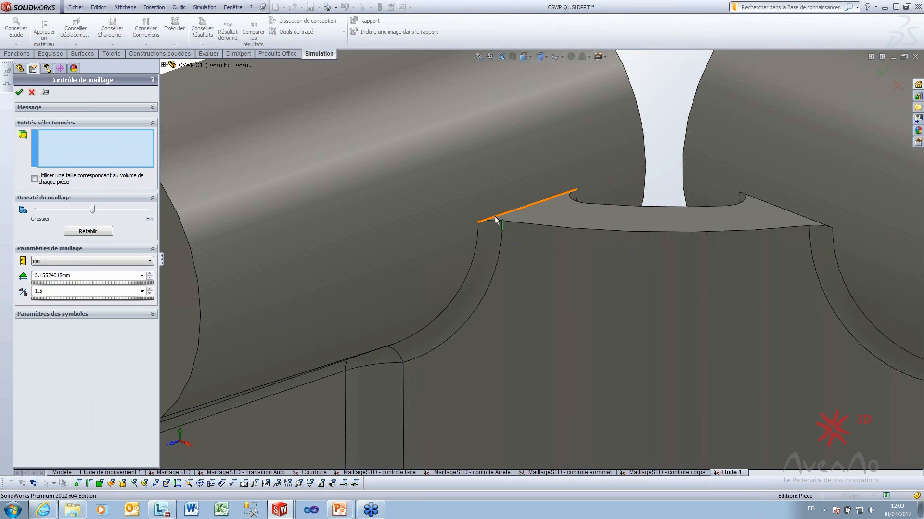
Try the mesh control on an edge and a corner vertex of the central wall's top face, clearing each selection.
{"action": "left_click", "coordinate": [495, 216]}
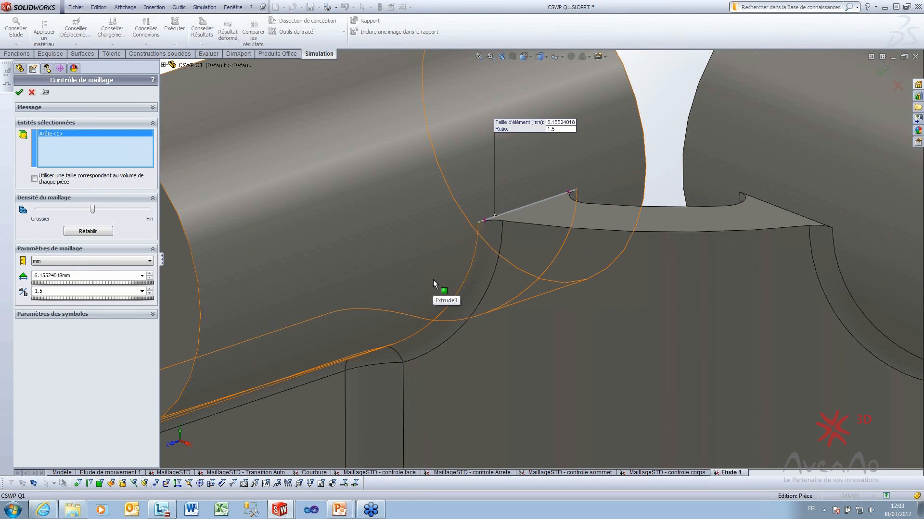
{"action": "right_click", "coordinate": [116, 139]}
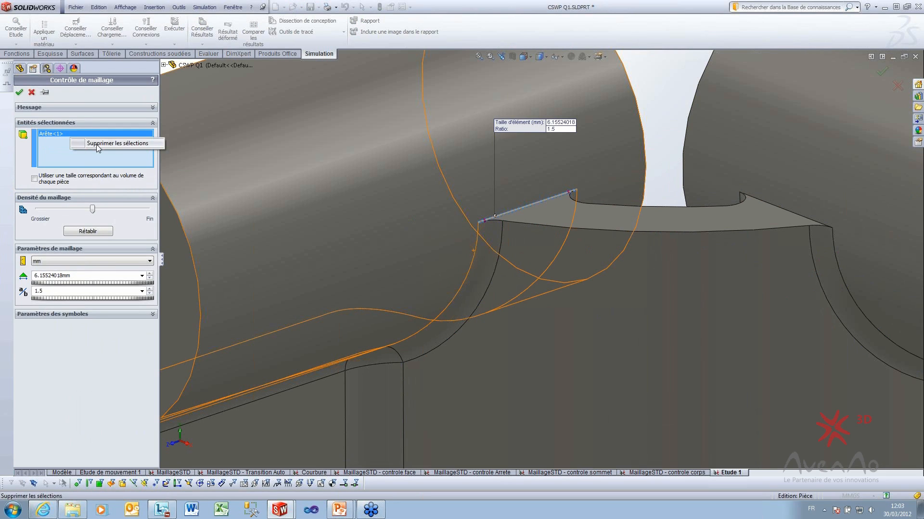
{"action": "left_click", "coordinate": [139, 145]}
{"action": "left_click", "coordinate": [478, 223]}
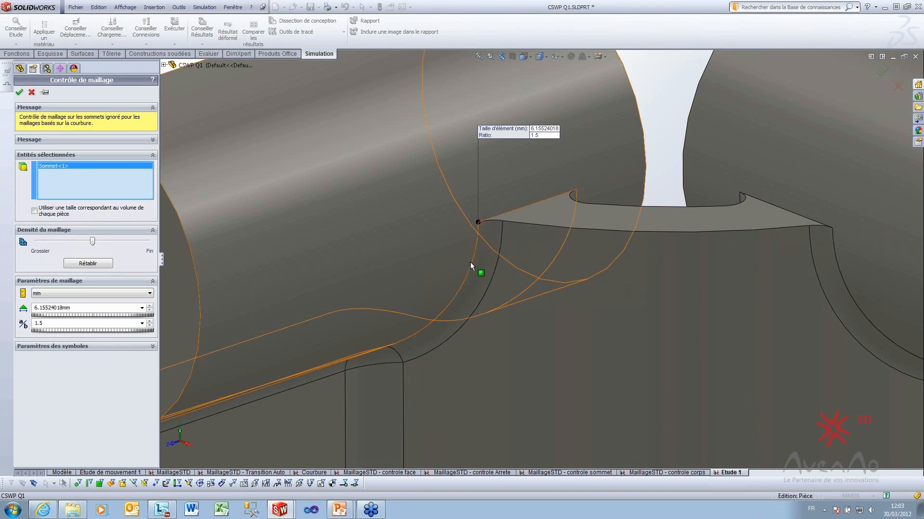
{"action": "scroll", "coordinate": [476, 253], "scroll_direction": "up", "scroll_amount": 5}
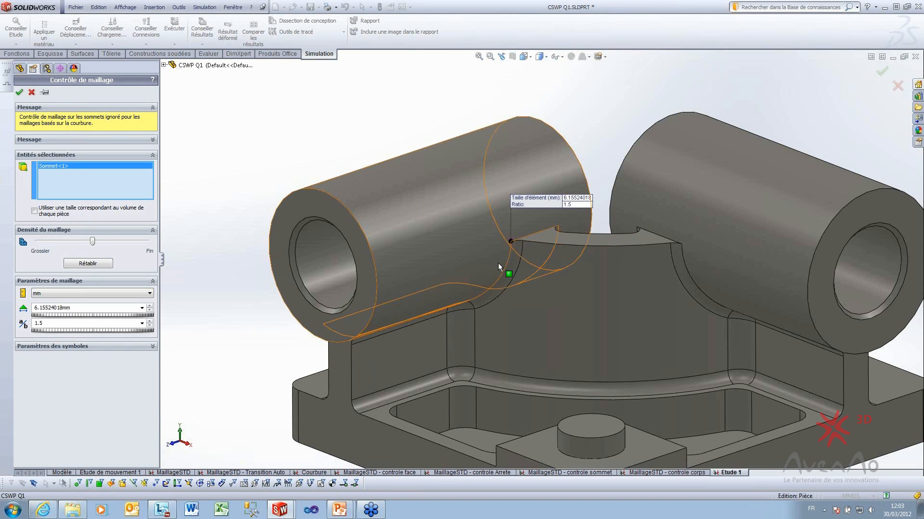
{"action": "right_click", "coordinate": [109, 181]}
{"action": "left_click", "coordinate": [134, 189]}
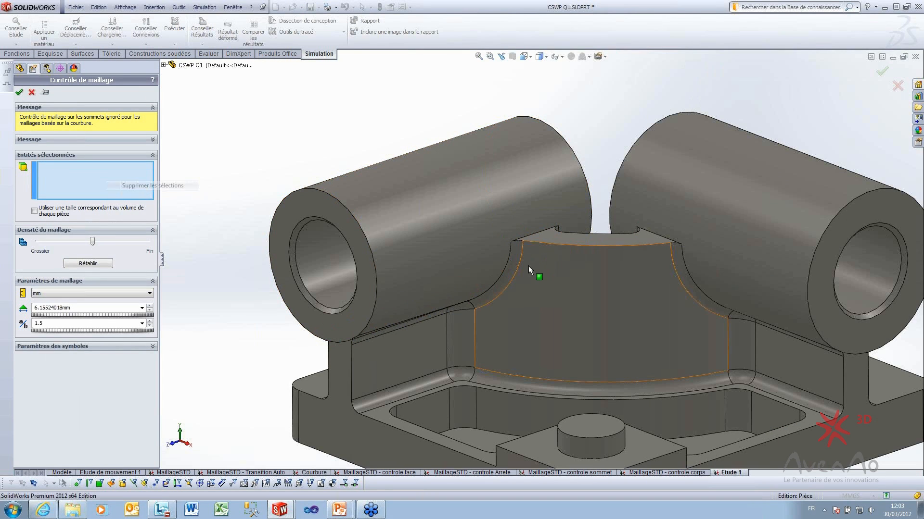
Select the central wall's top face, its two curved side faces and the two small notch fillet faces for the mesh control.
{"action": "scroll", "coordinate": [528, 264], "scroll_direction": "down", "scroll_amount": 2}
{"action": "scroll", "coordinate": [526, 258], "scroll_direction": "down", "scroll_amount": 5}
{"action": "left_click", "coordinate": [545, 206]}
{"action": "left_click", "coordinate": [497, 245]}
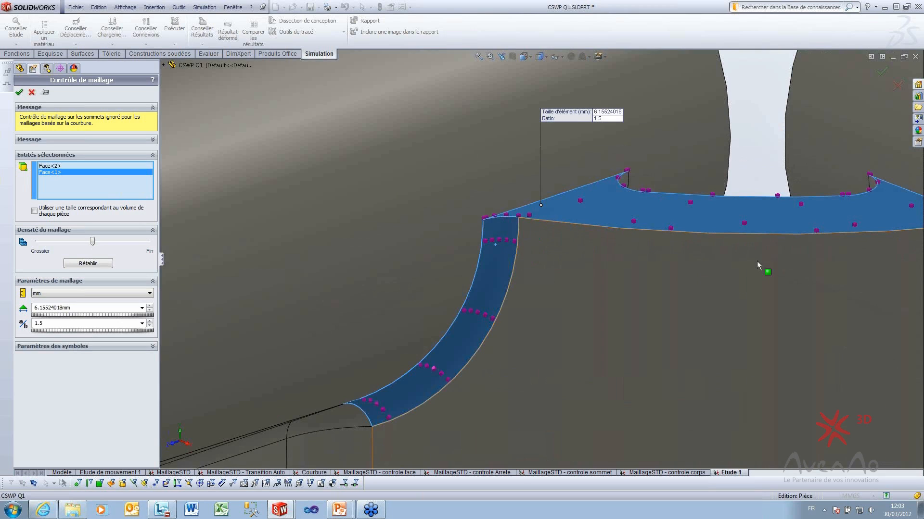
{"action": "scroll", "coordinate": [745, 264], "scroll_direction": "up", "scroll_amount": 2}
{"action": "scroll", "coordinate": [736, 267], "scroll_direction": "up", "scroll_amount": 2}
{"action": "left_click", "coordinate": [754, 261]}
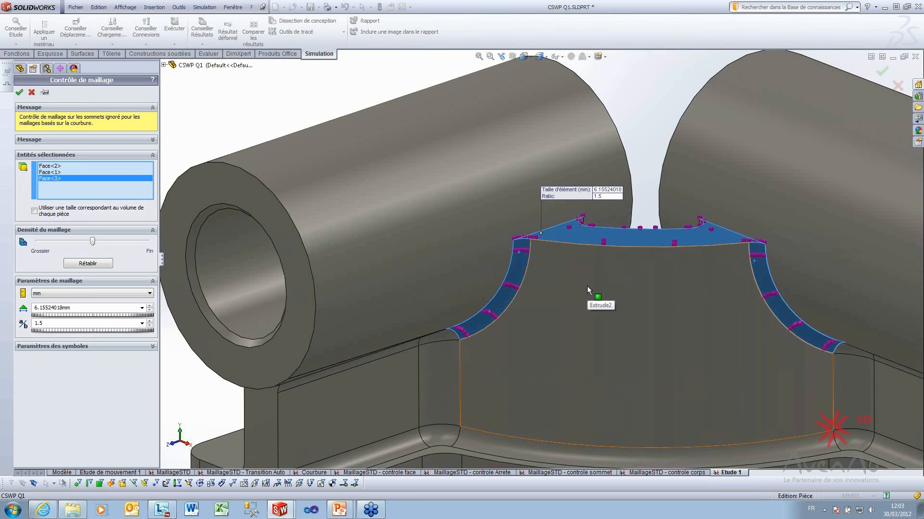
{"action": "scroll", "coordinate": [610, 241], "scroll_direction": "down", "scroll_amount": 5}
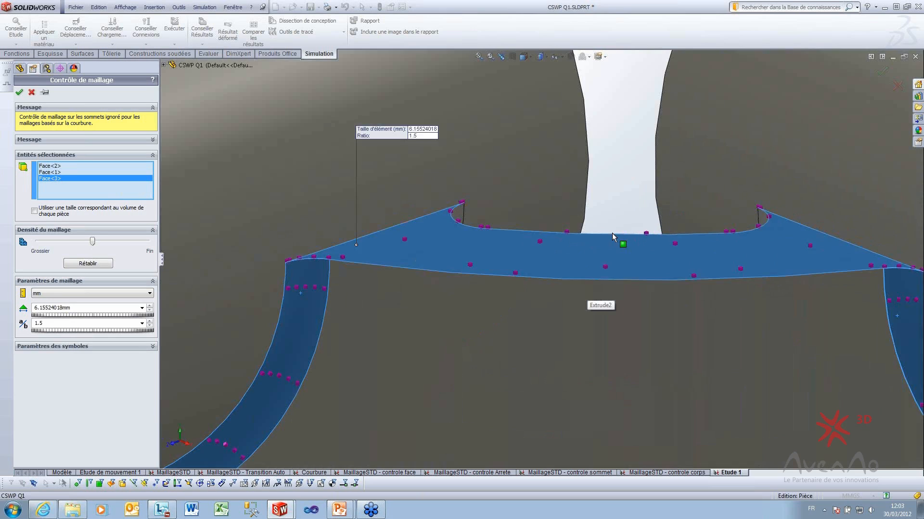
{"action": "left_click", "coordinate": [784, 222]}
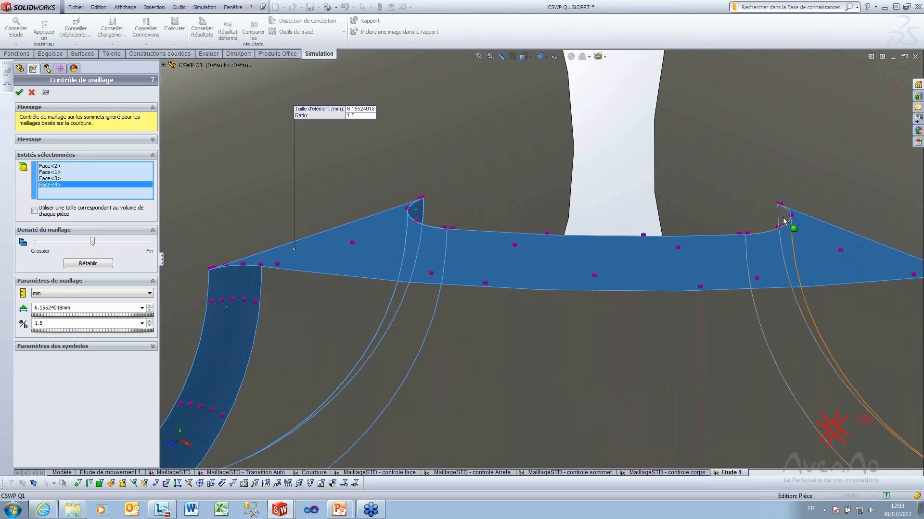
{"action": "scroll", "coordinate": [624, 288], "scroll_direction": "up", "scroll_amount": 6}
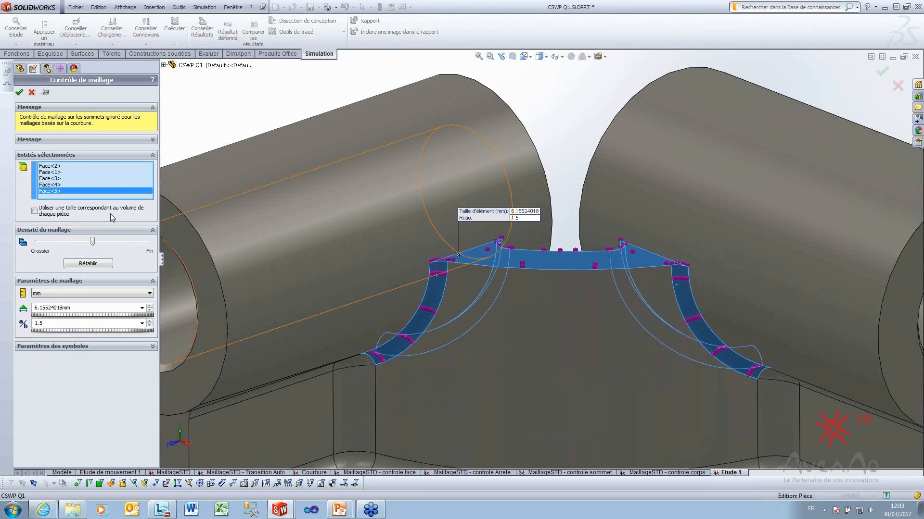
{"action": "scroll", "coordinate": [433, 288], "scroll_direction": "up", "scroll_amount": 5}
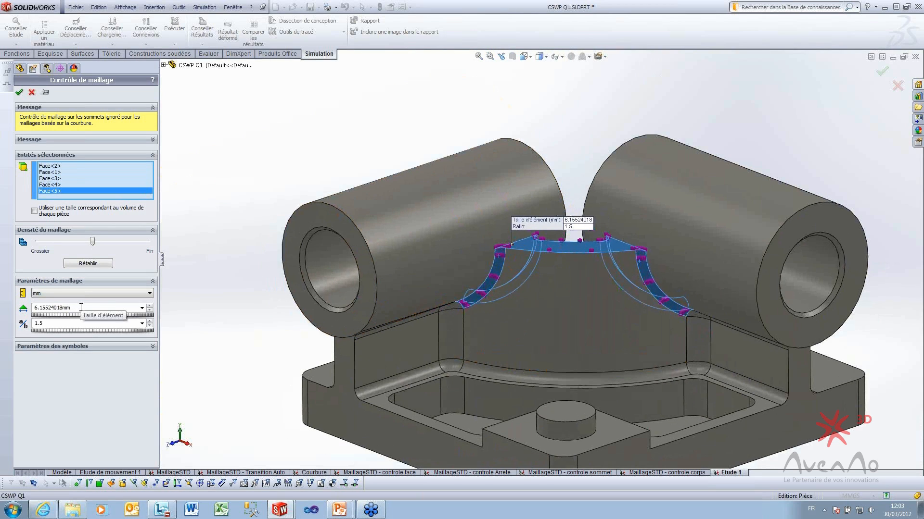
Set the mesh control's element size to 1 mm and apply the control.
{"action": "double_click", "coordinate": [81, 307]}
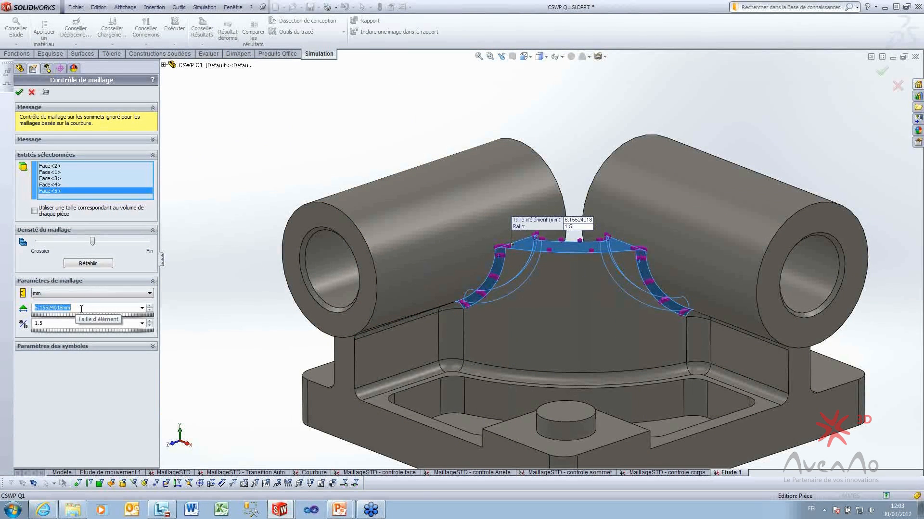
{"action": "type", "text": "1"}
{"action": "key", "text": "Return"}
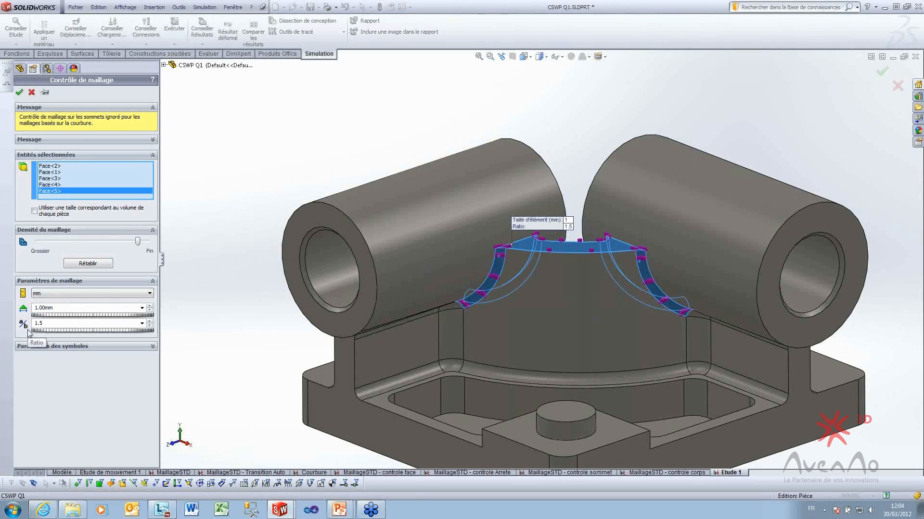
{"action": "left_click", "coordinate": [19, 92]}
Mesh Etude 1 with its mesh parameters enabled and standard mesh selected, and hide the mesh control symbols.
{"action": "right_click", "coordinate": [38, 283]}
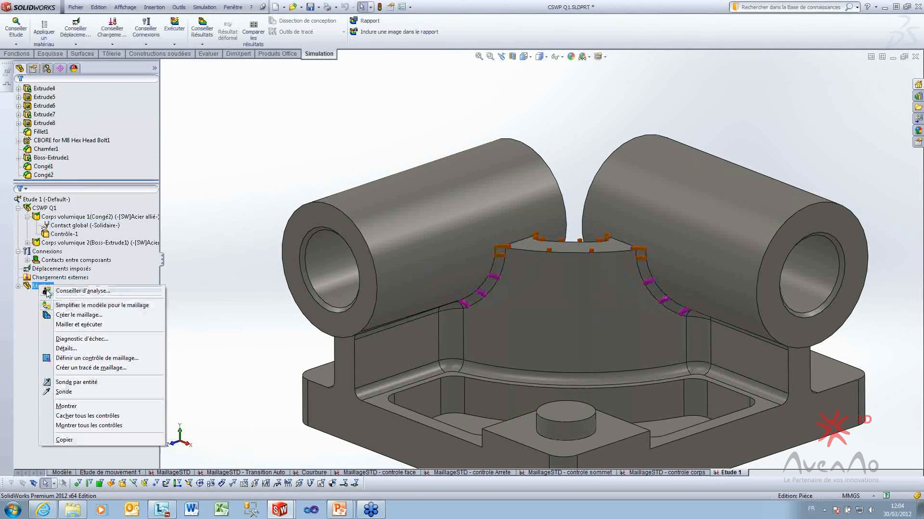
{"action": "left_click", "coordinate": [67, 309]}
{"action": "left_click", "coordinate": [57, 159]}
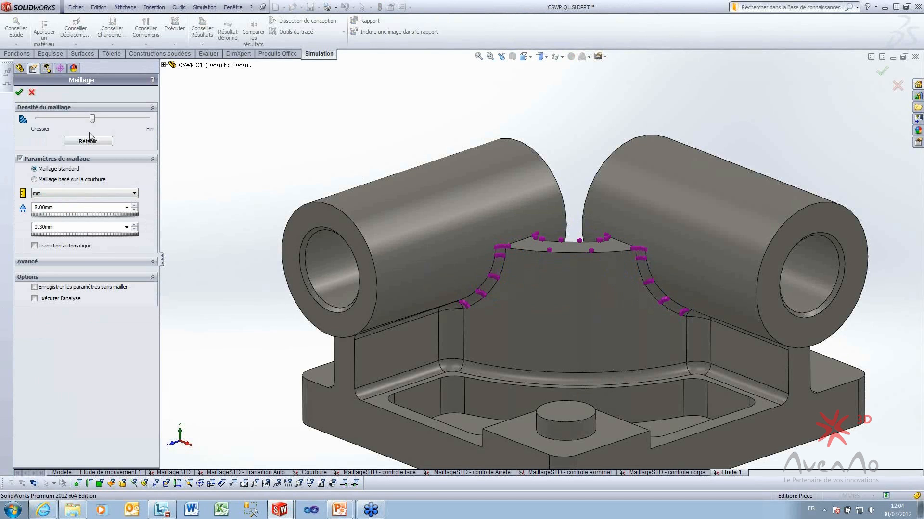
{"action": "left_click", "coordinate": [20, 93]}
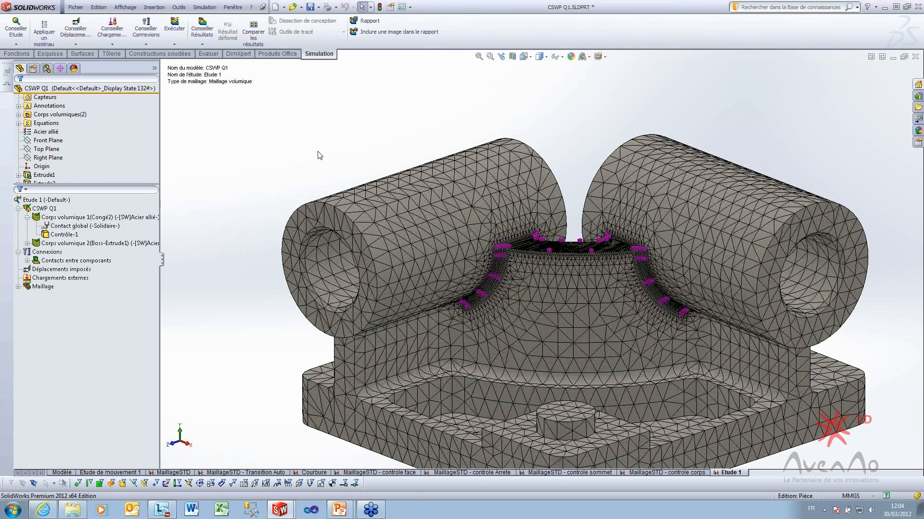
{"action": "left_click", "coordinate": [589, 56]}
{"action": "left_click", "coordinate": [561, 56]}
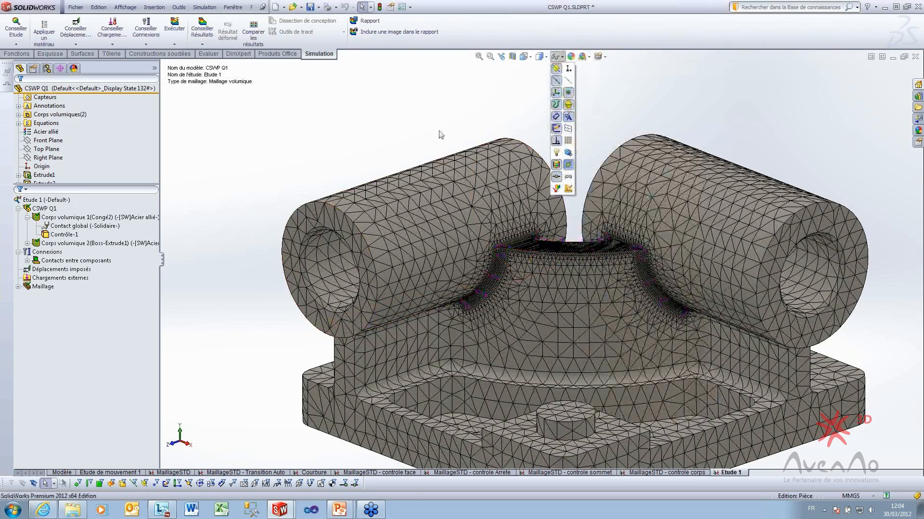
Examine the mesh refinement and its transition around the central wall's top face and curved side faces.
{"action": "scroll", "coordinate": [451, 308], "scroll_direction": "down", "scroll_amount": 6}
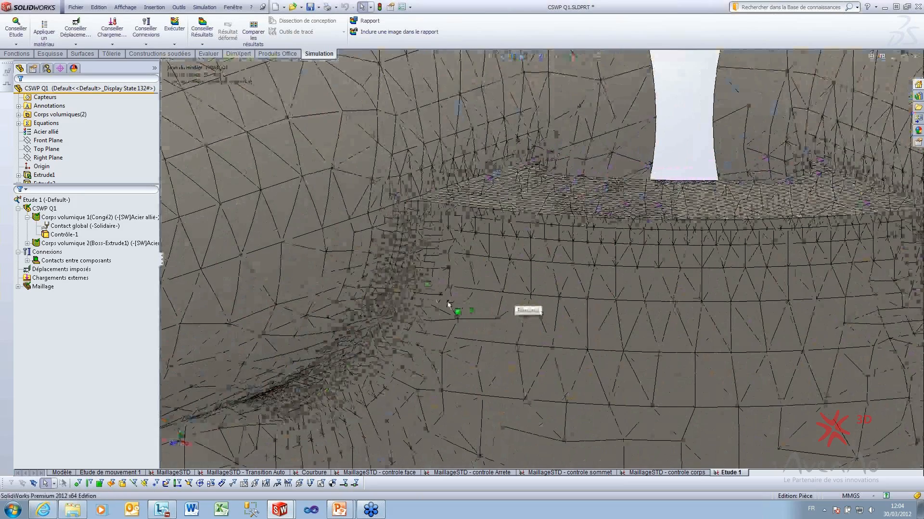
{"action": "scroll", "coordinate": [404, 260], "scroll_direction": "down", "scroll_amount": 3}
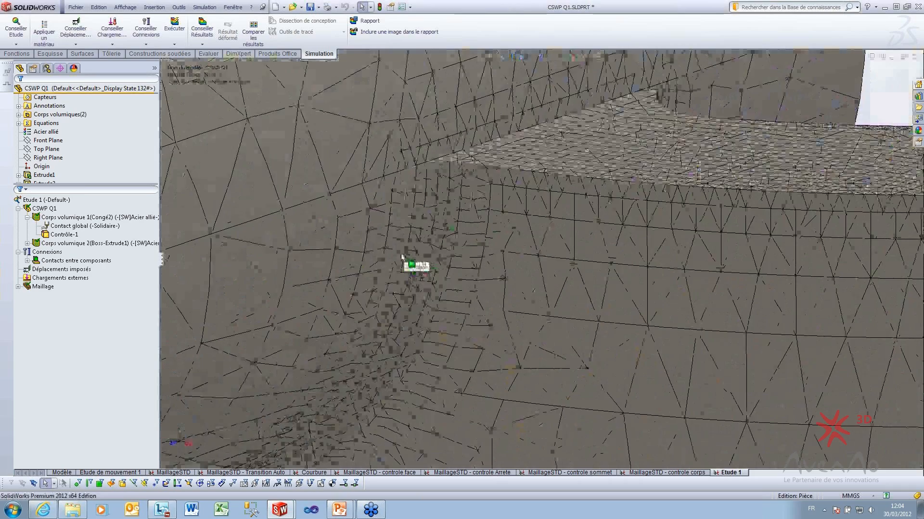
{"action": "scroll", "coordinate": [454, 227], "scroll_direction": "down", "scroll_amount": 2}
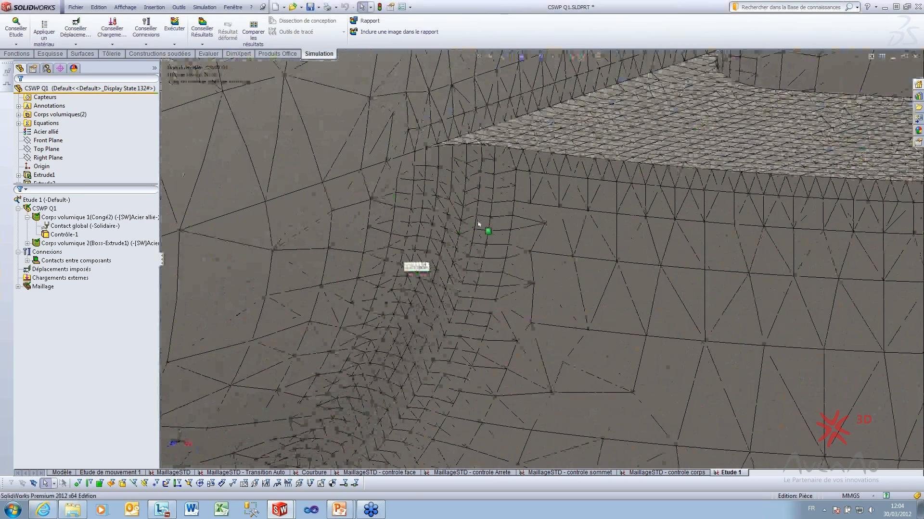
{"action": "scroll", "coordinate": [479, 224], "scroll_direction": "up", "scroll_amount": 6}
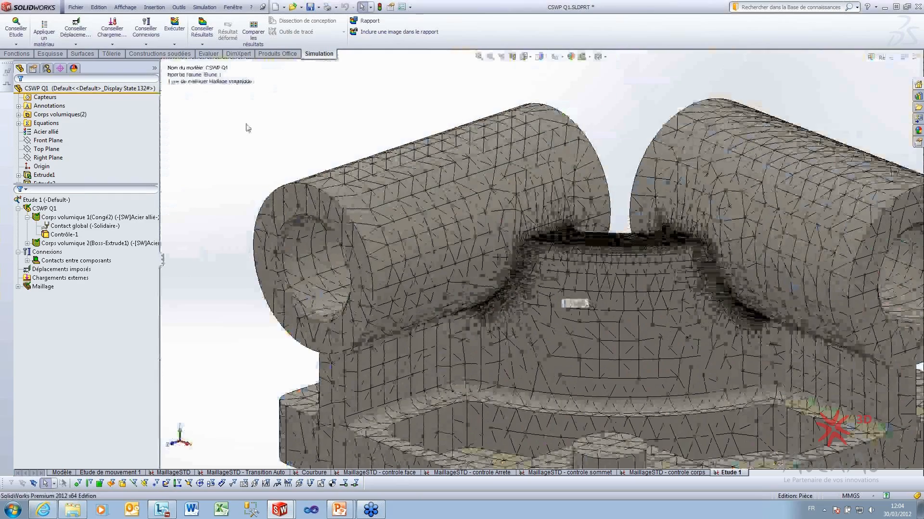
{"action": "scroll", "coordinate": [248, 127], "scroll_direction": "up", "scroll_amount": 2}
{"action": "scroll", "coordinate": [694, 359], "scroll_direction": "down", "scroll_amount": 1}
{"action": "middle_click_drag", "start_coordinate": [732, 345], "coordinate": [712, 370]}
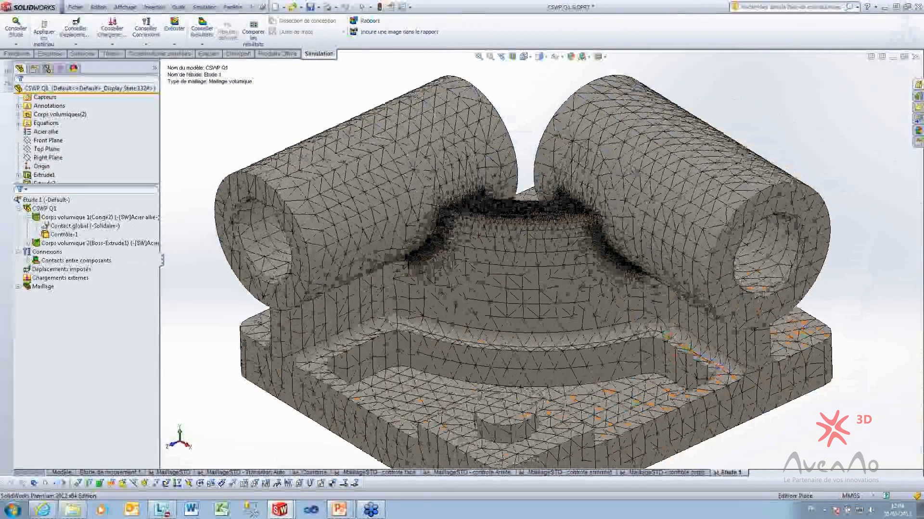
{"action": "scroll", "coordinate": [666, 336], "scroll_direction": "up", "scroll_amount": 2}
{"action": "middle_click_drag", "start_coordinate": [521, 367], "coordinate": [524, 344]}
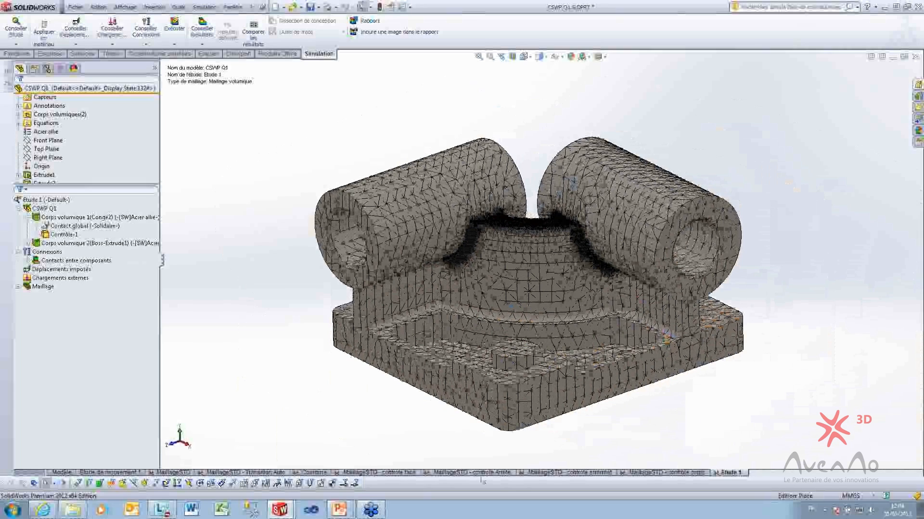
Open the MaillageSTD - controle face study, check which faces its mesh control covers, and show its mesh.
{"action": "left_click", "coordinate": [380, 473]}
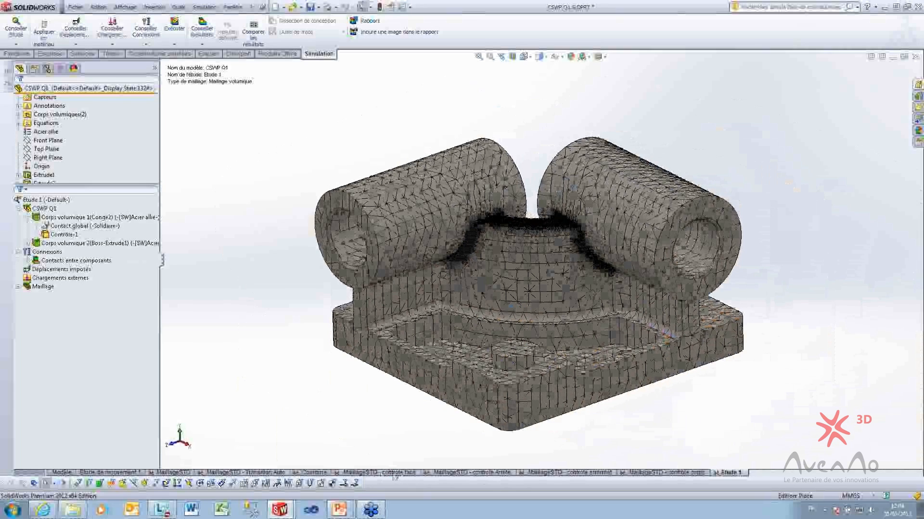
{"action": "left_click", "coordinate": [62, 260]}
{"action": "right_click", "coordinate": [63, 261]}
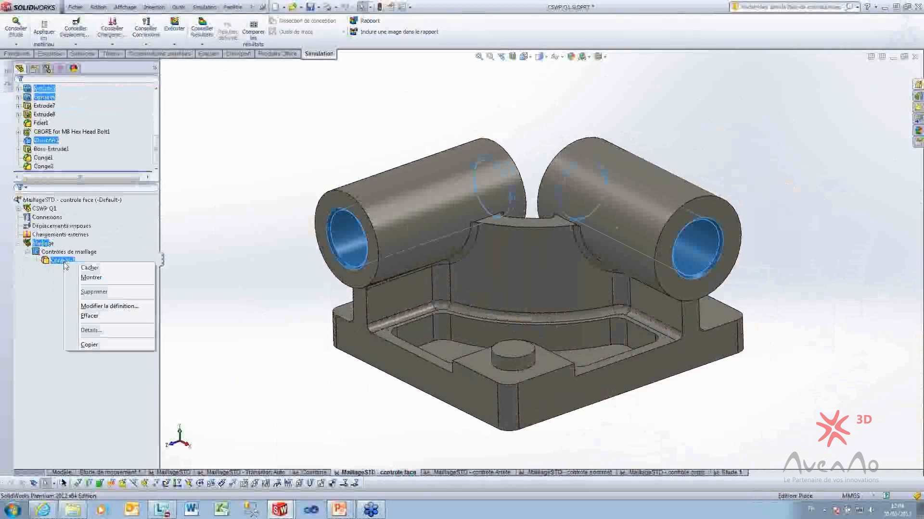
{"action": "left_click", "coordinate": [43, 243]}
{"action": "right_click", "coordinate": [43, 243]}
{"action": "left_click", "coordinate": [70, 364]}
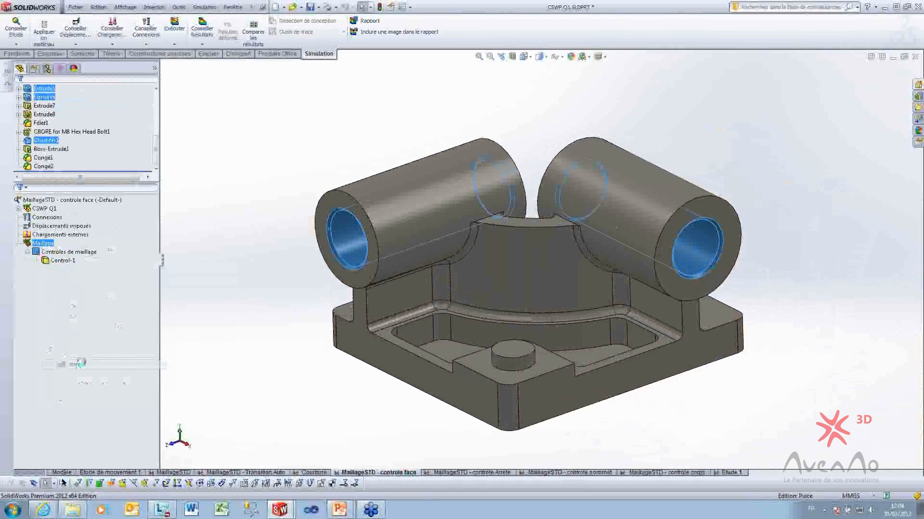
{"action": "left_click", "coordinate": [279, 300]}
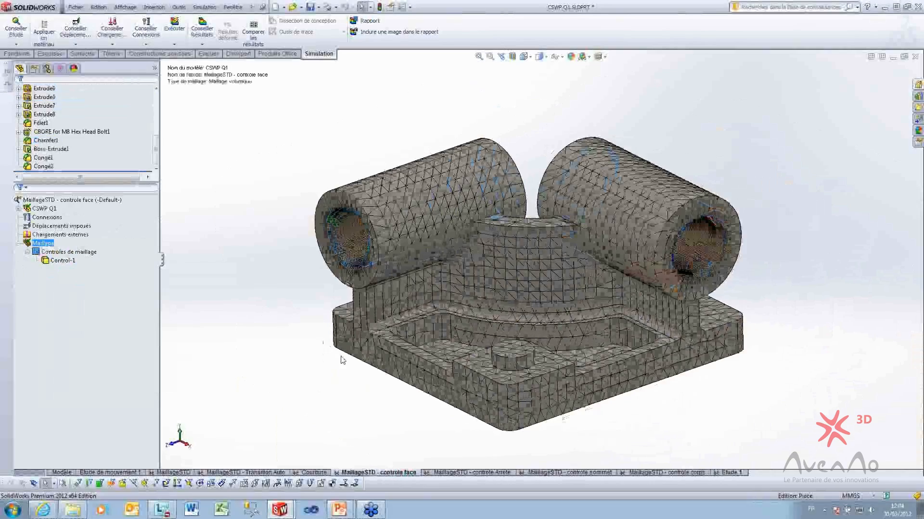
{"action": "mouse_move", "coordinate": [342, 361]}
{"action": "middle_mouse_down"}
{"action": "mouse_move", "coordinate": [389, 373]}
{"action": "mouse_move", "coordinate": [352, 367]}
{"action": "middle_mouse_up"}
{"action": "scroll", "coordinate": [366, 308], "scroll_direction": "down", "scroll_amount": 6}
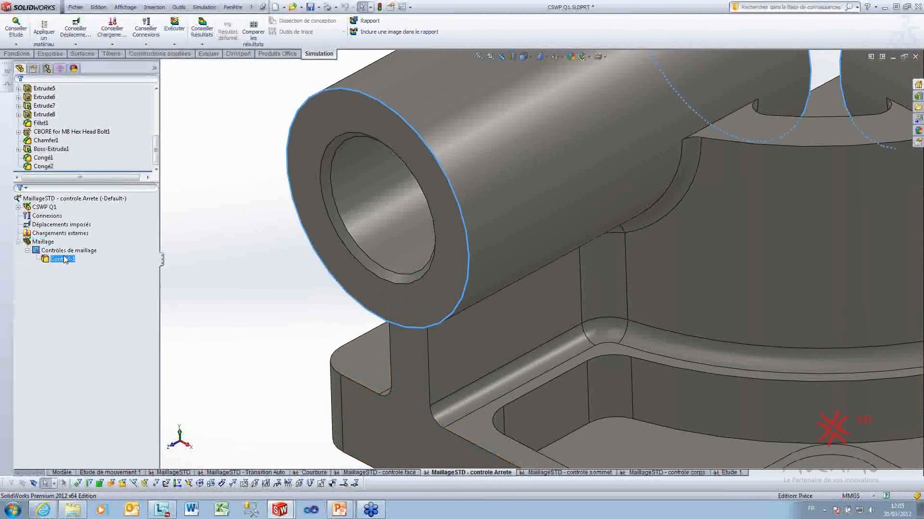
Show the mesh of the MaillageSTD - controle Arrete study and inspect the refinement along the cylinders' circular edges.
{"action": "right_click", "coordinate": [42, 242]}
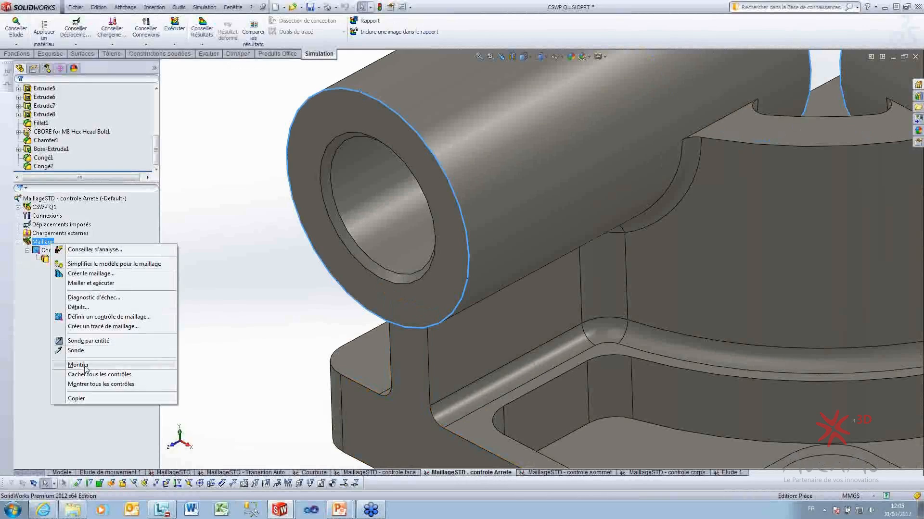
{"action": "left_click", "coordinate": [82, 364]}
{"action": "scroll", "coordinate": [550, 255], "scroll_direction": "up", "scroll_amount": 3}
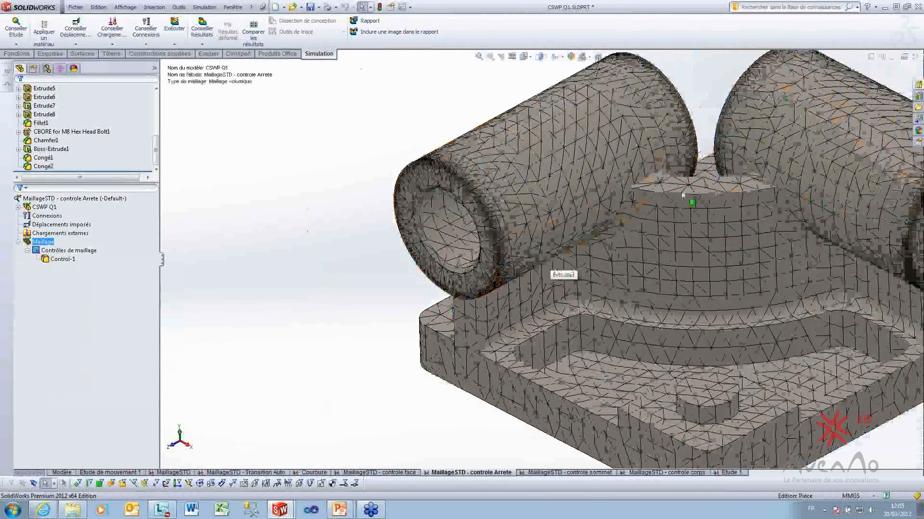
{"action": "scroll", "coordinate": [680, 191], "scroll_direction": "down", "scroll_amount": 2}
{"action": "scroll", "coordinate": [680, 190], "scroll_direction": "up", "scroll_amount": 3}
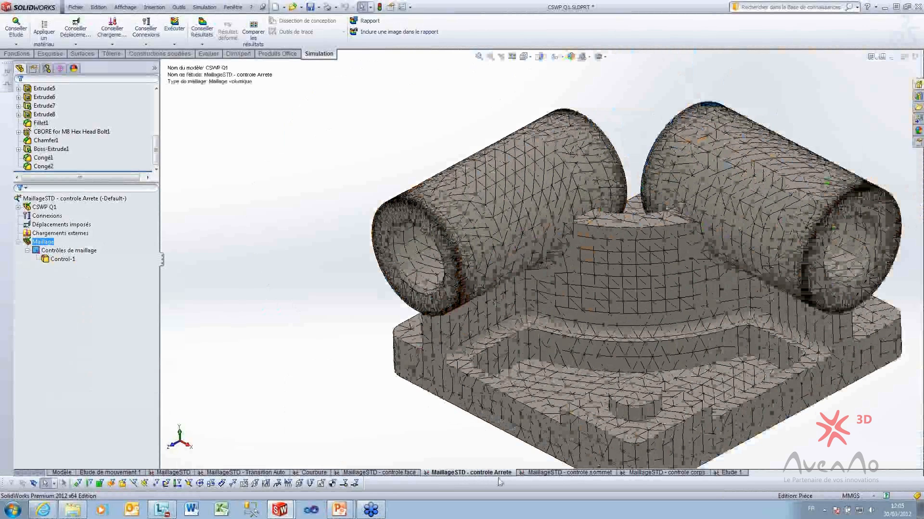
Create the mesh of the MaillageSTD - controle sommet study and inspect the refinement around the controlled vertices.
{"action": "left_click", "coordinate": [534, 473]}
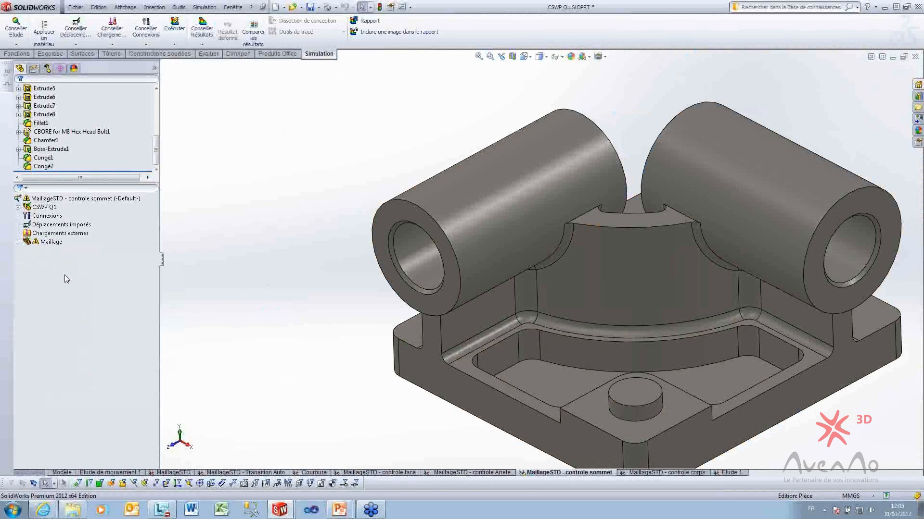
{"action": "right_click", "coordinate": [47, 242]}
{"action": "left_click", "coordinate": [90, 281]}
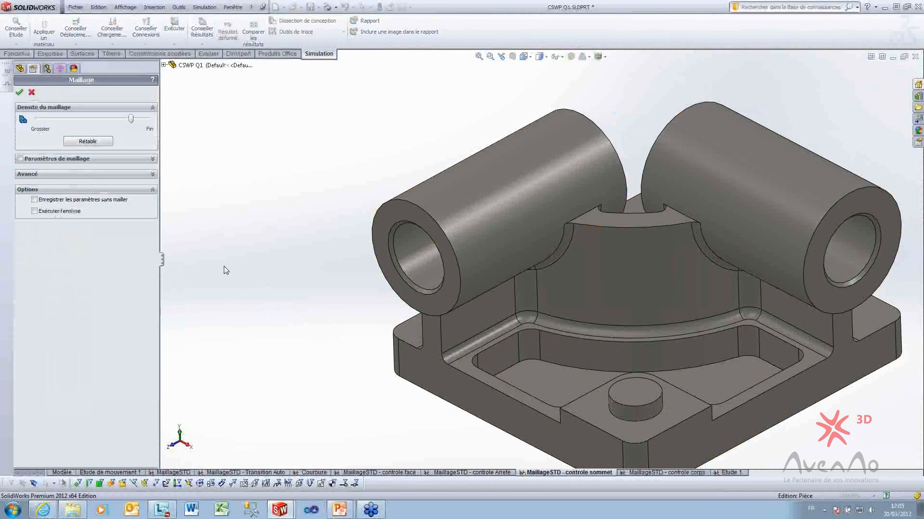
{"action": "left_click", "coordinate": [20, 92]}
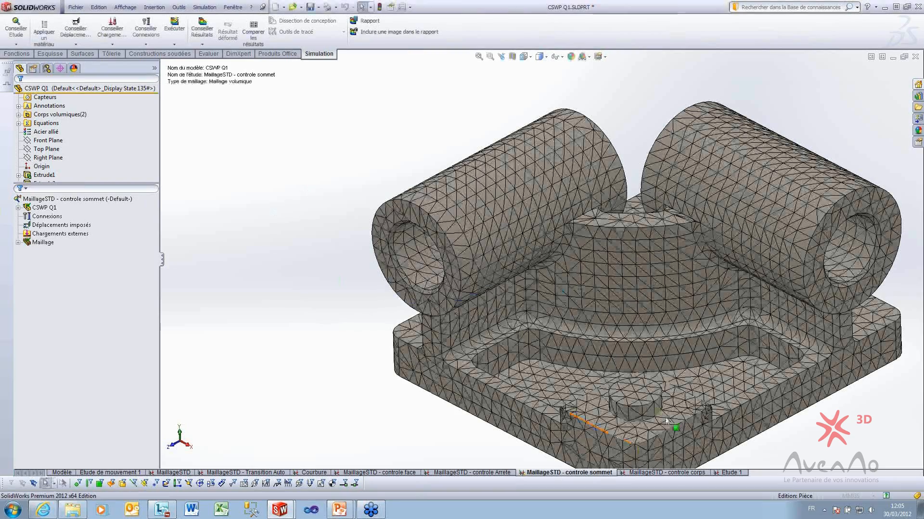
{"action": "scroll", "coordinate": [667, 435], "scroll_direction": "down", "scroll_amount": 5}
{"action": "scroll", "coordinate": [753, 383], "scroll_direction": "down", "scroll_amount": 5}
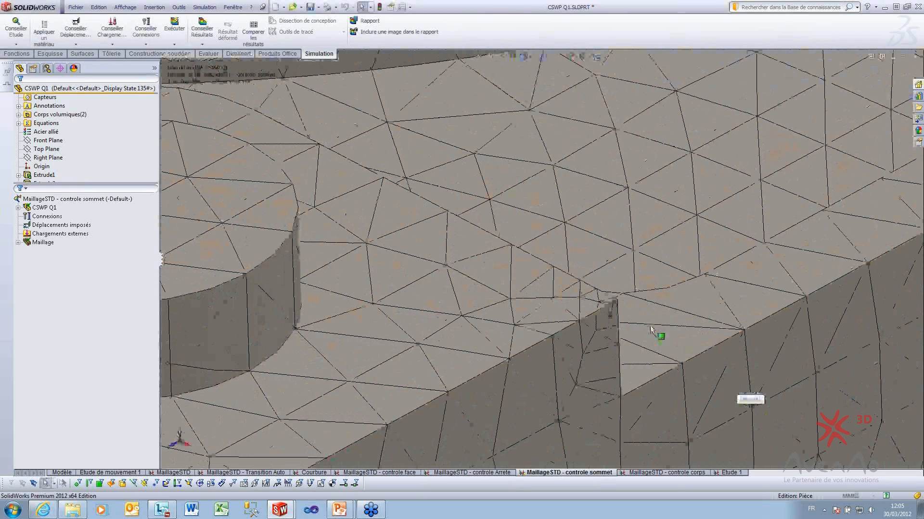
{"action": "scroll", "coordinate": [650, 331], "scroll_direction": "up", "scroll_amount": 6}
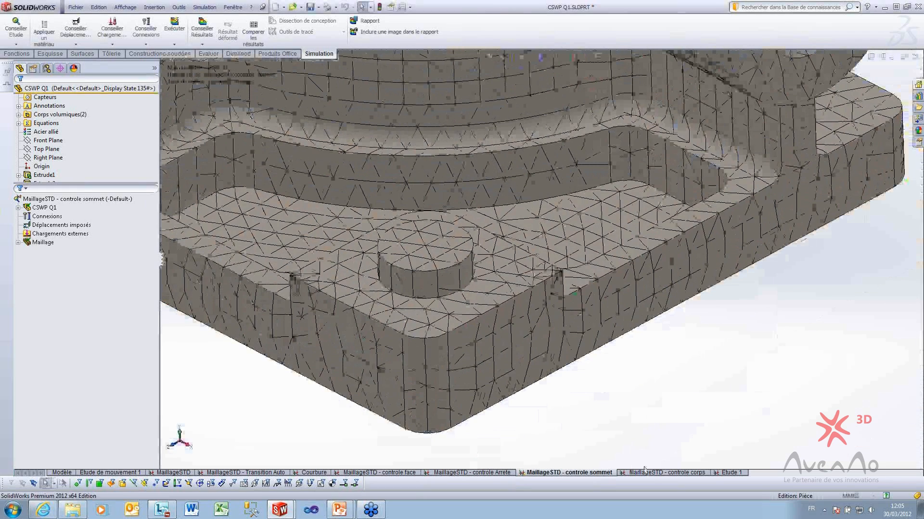
Open the MaillageSTD - controle corps study and open the definition of its mesh control on the small cylindrical boss.
{"action": "left_click", "coordinate": [644, 474]}
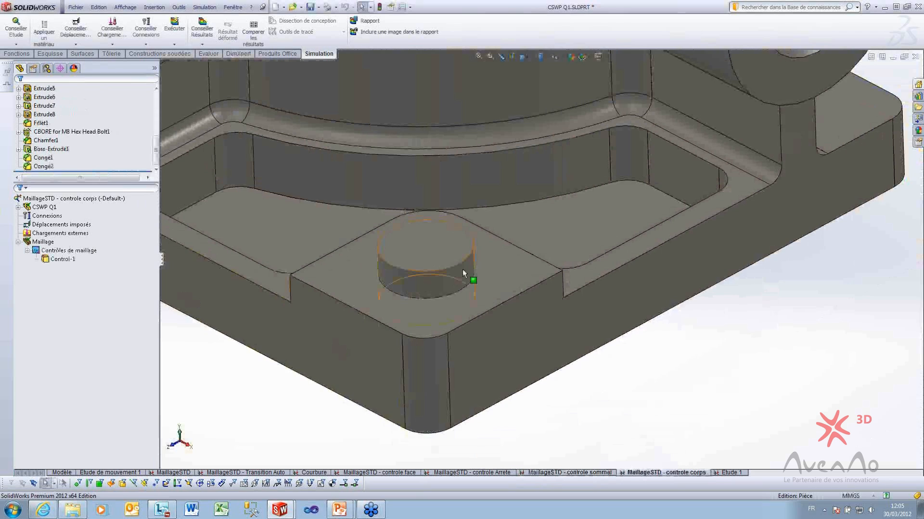
{"action": "left_click", "coordinate": [54, 250]}
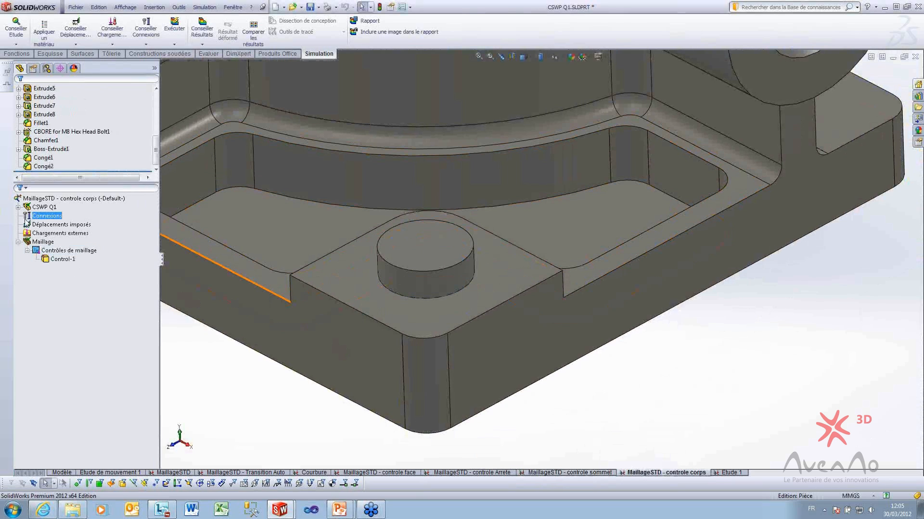
{"action": "left_click", "coordinate": [60, 259]}
{"action": "right_click", "coordinate": [60, 259]}
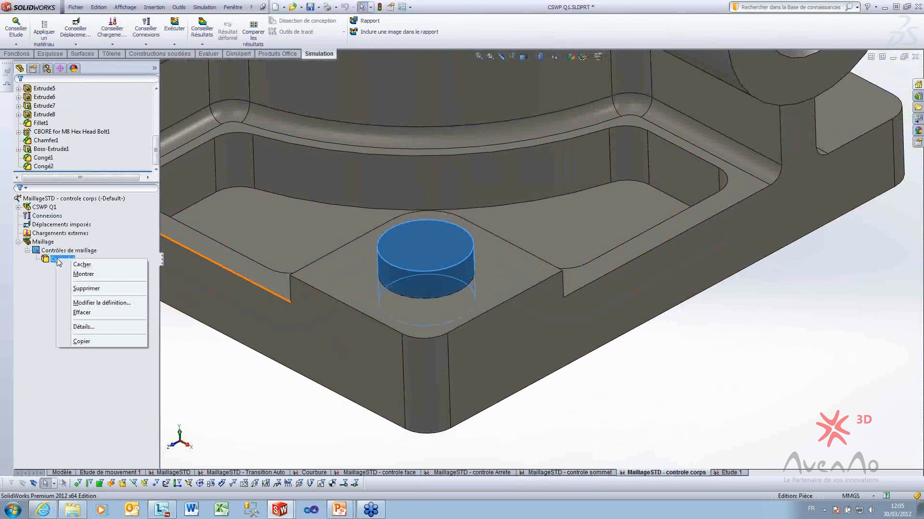
{"action": "left_click", "coordinate": [96, 302]}
{"action": "scroll", "coordinate": [440, 275], "scroll_direction": "up", "scroll_amount": 5}
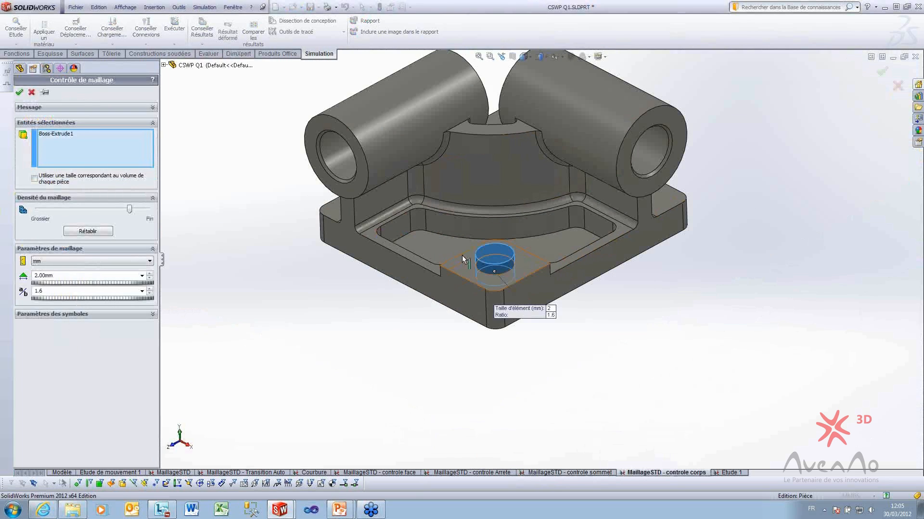
Add the Congé2 body to the mesh control's selection, remove it again, and accept the control on Boss-Extrude1 only.
{"action": "scroll", "coordinate": [462, 258], "scroll_direction": "down", "scroll_amount": 4}
{"action": "scroll", "coordinate": [542, 228], "scroll_direction": "up", "scroll_amount": 5}
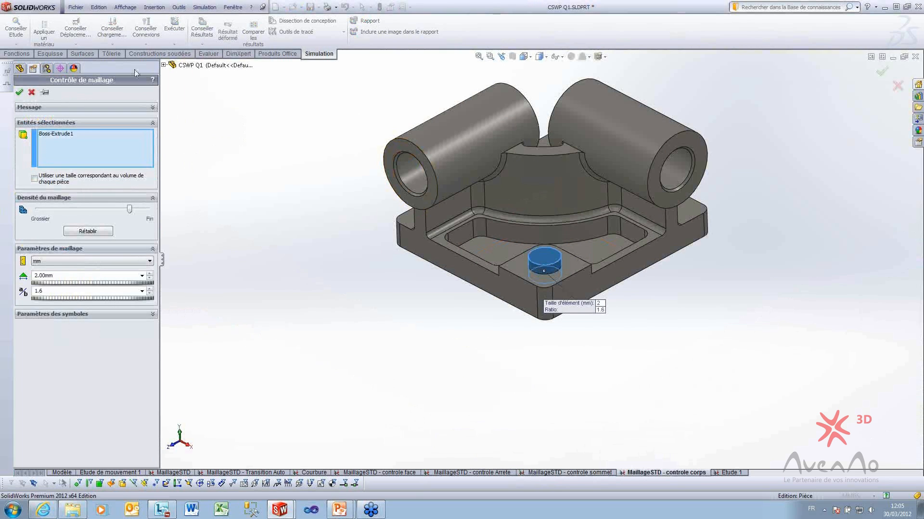
{"action": "left_click", "coordinate": [164, 64]}
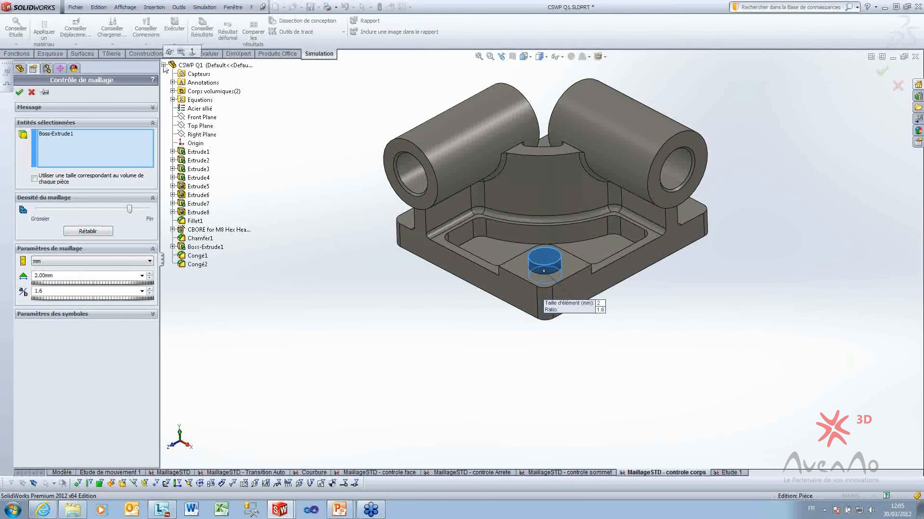
{"action": "left_click", "coordinate": [172, 91]}
{"action": "left_click", "coordinate": [205, 110]}
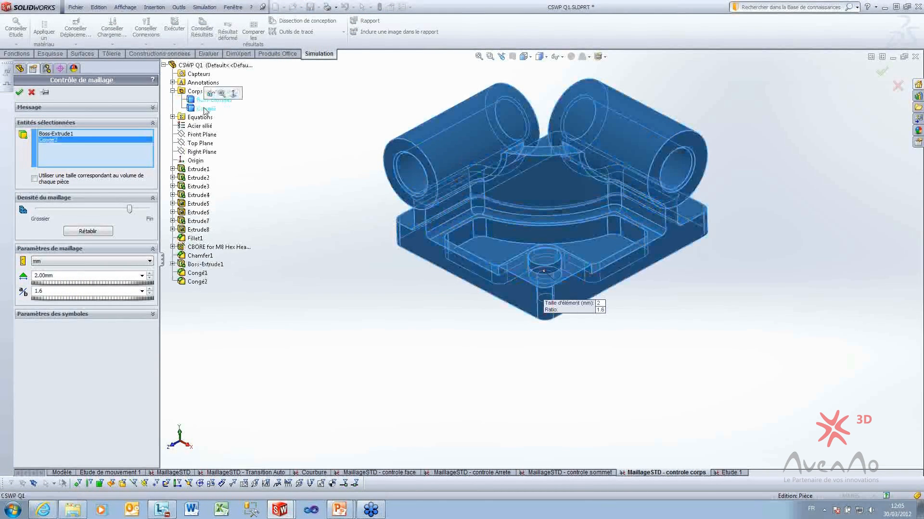
{"action": "left_click", "coordinate": [205, 110]}
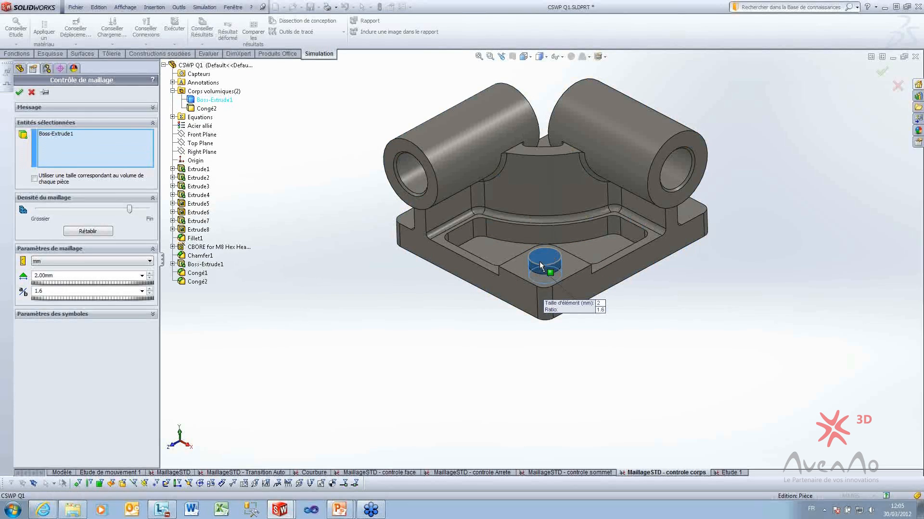
{"action": "left_click", "coordinate": [19, 93]}
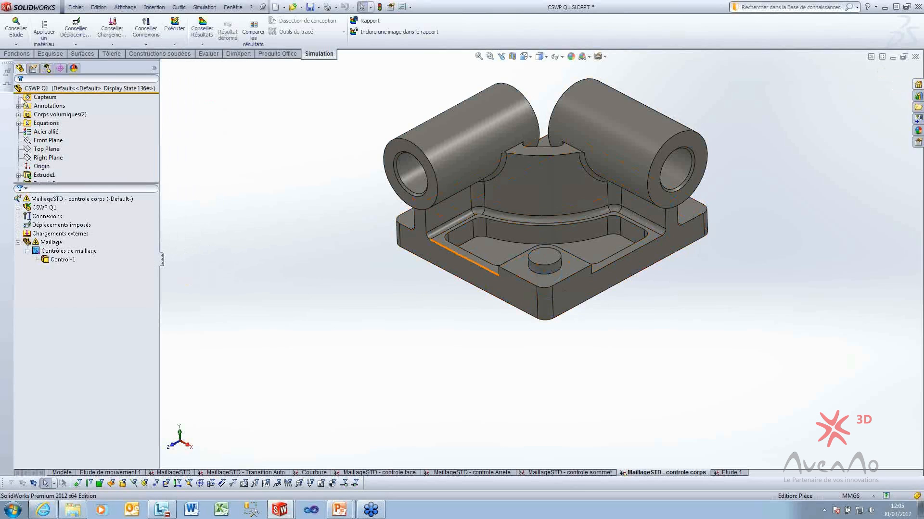
Create the mesh of the MaillageSTD - controle corps study and inspect the refinement on the small cylindrical boss.
{"action": "right_click", "coordinate": [56, 243]}
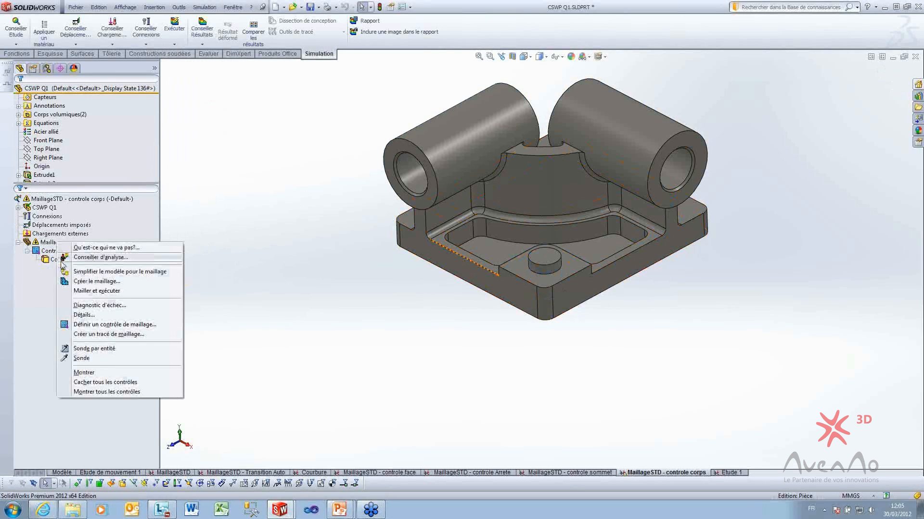
{"action": "left_click", "coordinate": [91, 283]}
{"action": "left_click", "coordinate": [18, 92]}
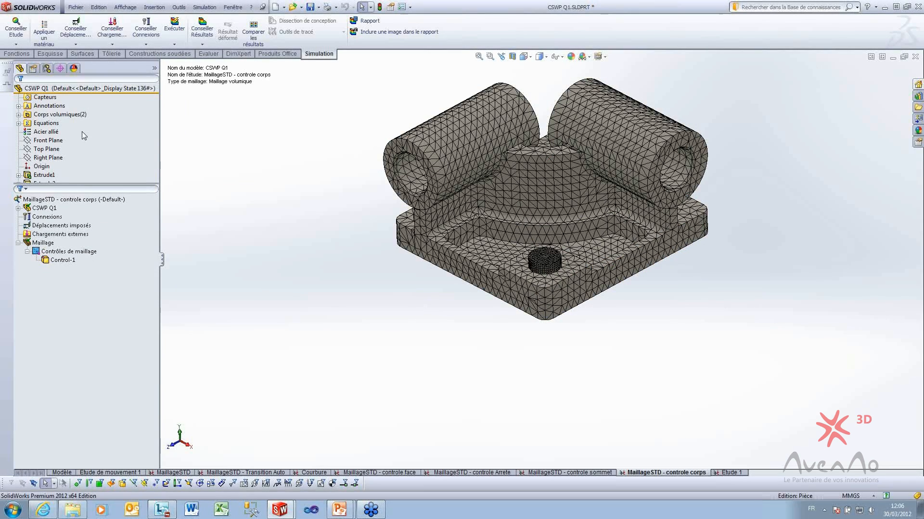
{"action": "scroll", "coordinate": [575, 277], "scroll_direction": "down", "scroll_amount": 5}
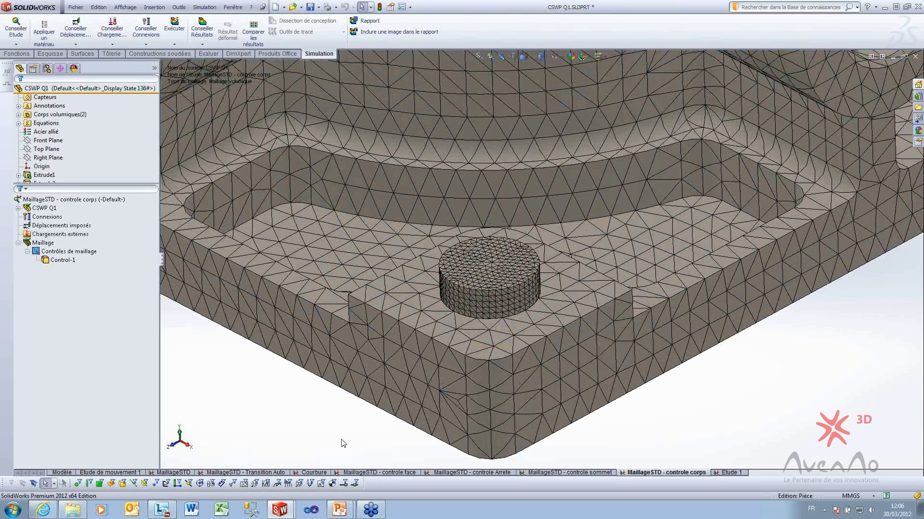
Switch to PowerPoint to show the Le maillage – Contrôle slide, and return to SolidWorks.
{"action": "mouse_move", "coordinate": [342, 513]}
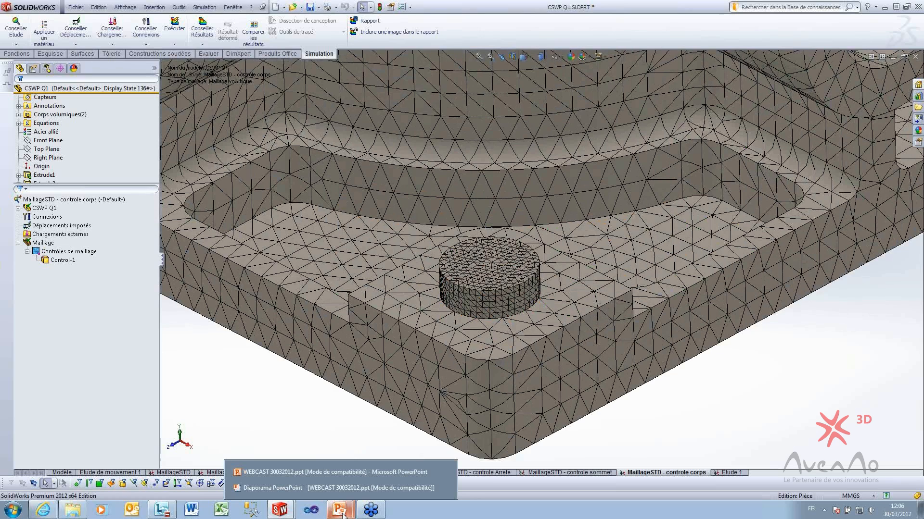
{"action": "left_click", "coordinate": [347, 474]}
{"action": "left_click", "coordinate": [302, 514]}
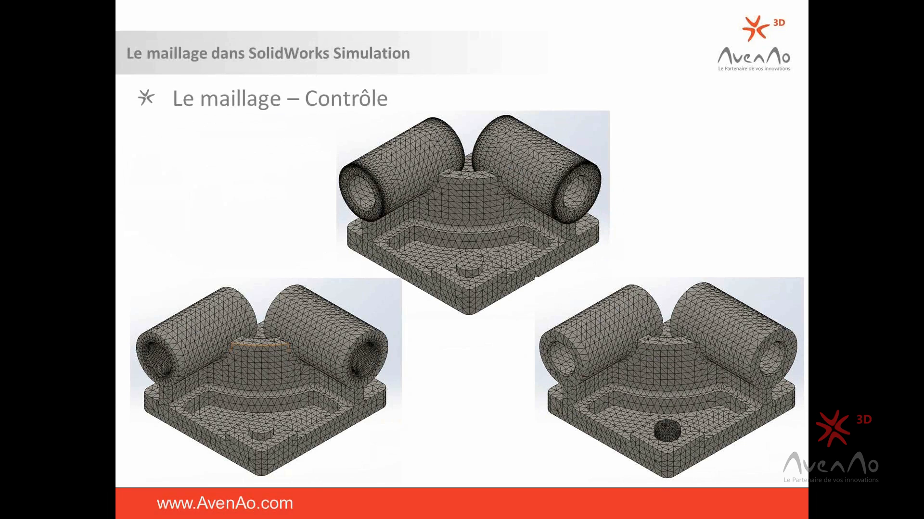
{"action": "key", "text": "alt+Tab"}
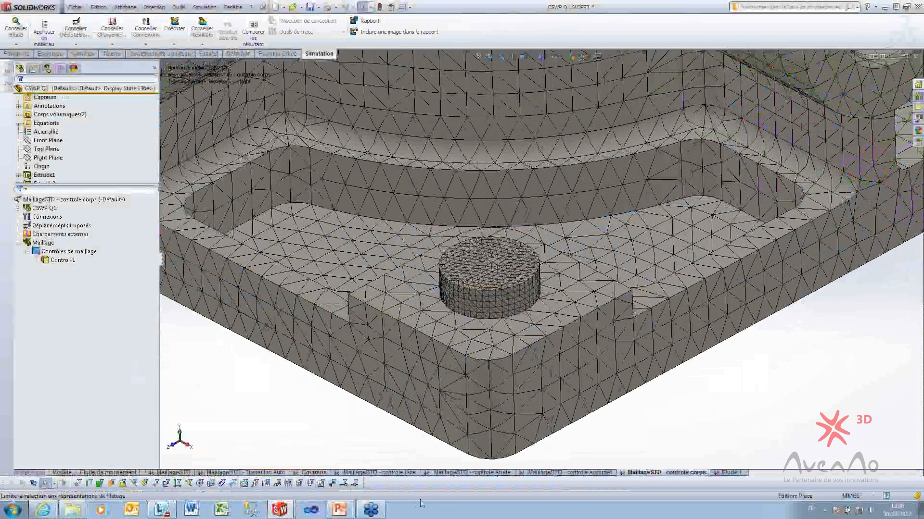
Review the Méthode adaptative H options in the MaillageSTD - controle corps study's properties, and close them without applying changes.
{"action": "scroll", "coordinate": [392, 265], "scroll_direction": "up", "scroll_amount": 5}
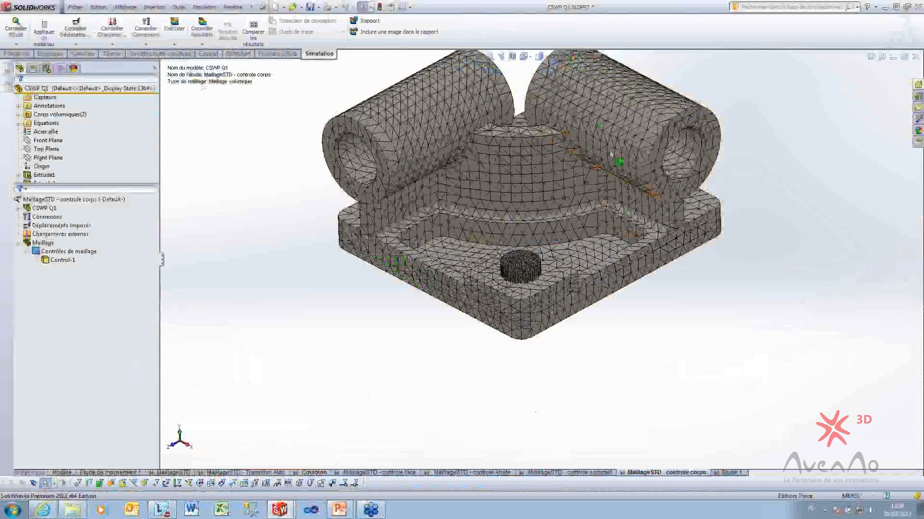
{"action": "scroll", "coordinate": [598, 138], "scroll_direction": "up", "scroll_amount": 2}
{"action": "scroll", "coordinate": [596, 140], "scroll_direction": "down", "scroll_amount": 2}
{"action": "left_click", "coordinate": [99, 200]}
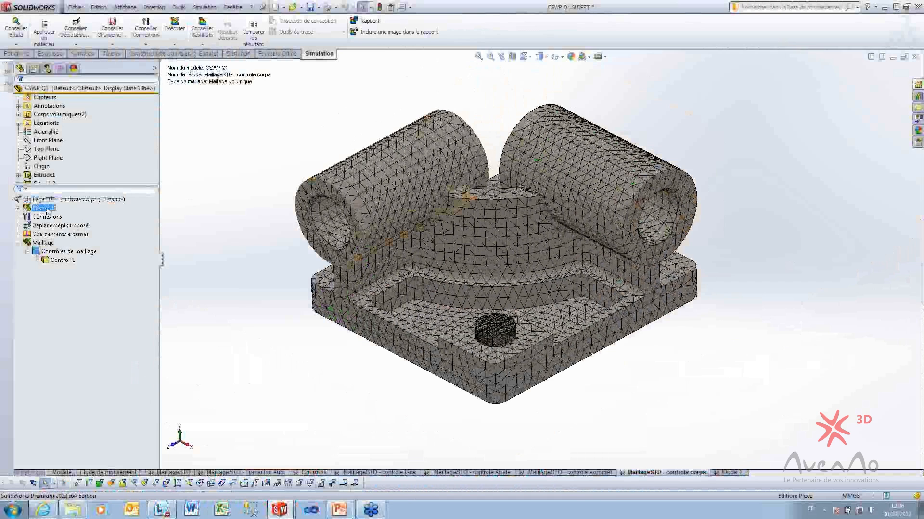
{"action": "left_click", "coordinate": [99, 200]}
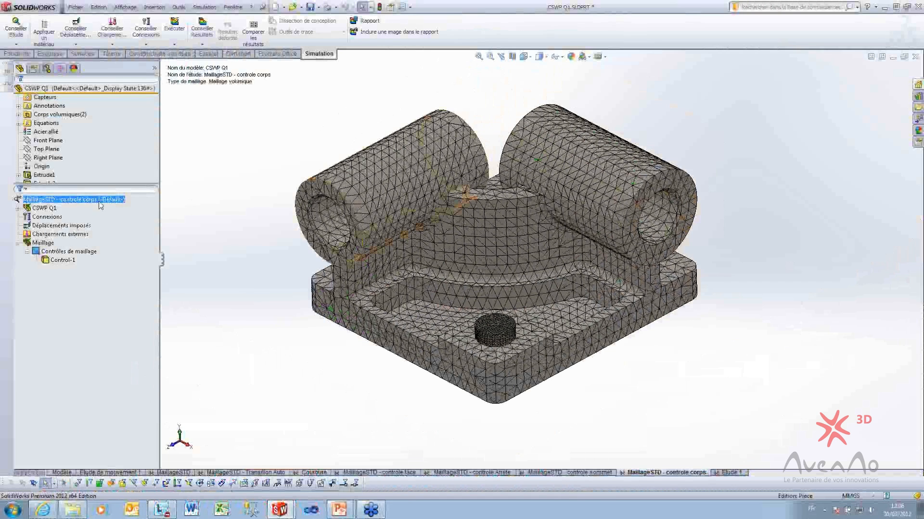
{"action": "right_click", "coordinate": [100, 204]}
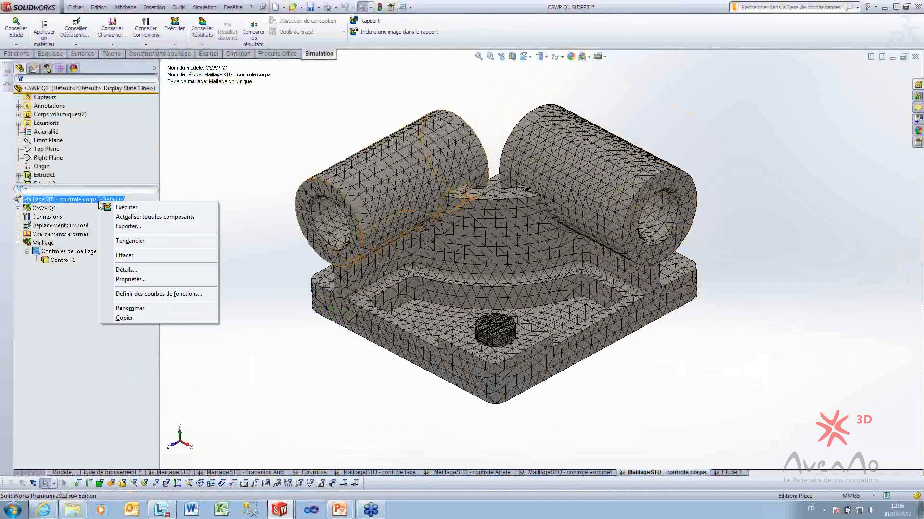
{"action": "left_click", "coordinate": [130, 280]}
{"action": "left_click", "coordinate": [410, 125]}
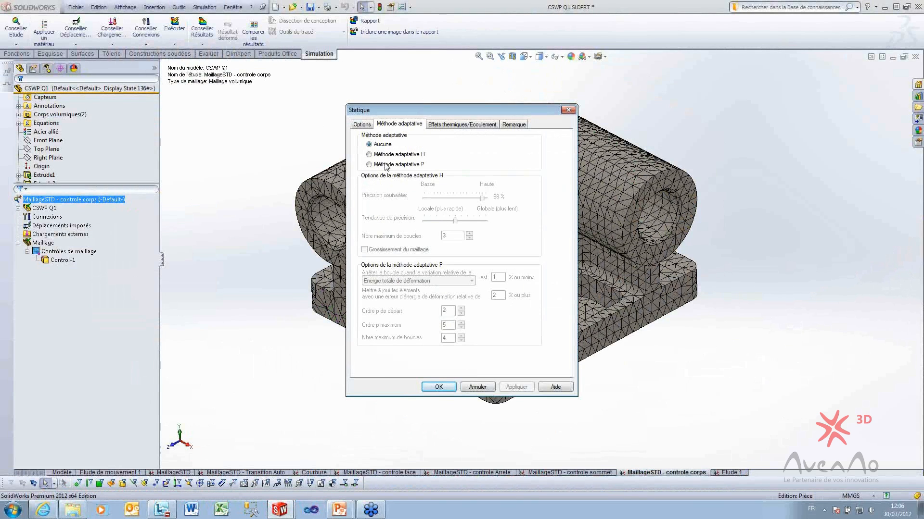
{"action": "left_click", "coordinate": [370, 155]}
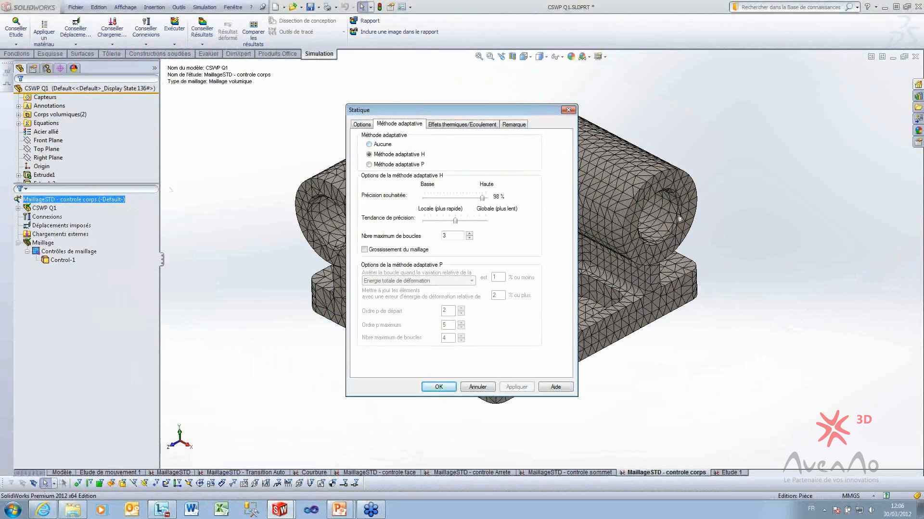
{"action": "left_click_drag", "start_coordinate": [451, 113], "coordinate": [378, 112]}
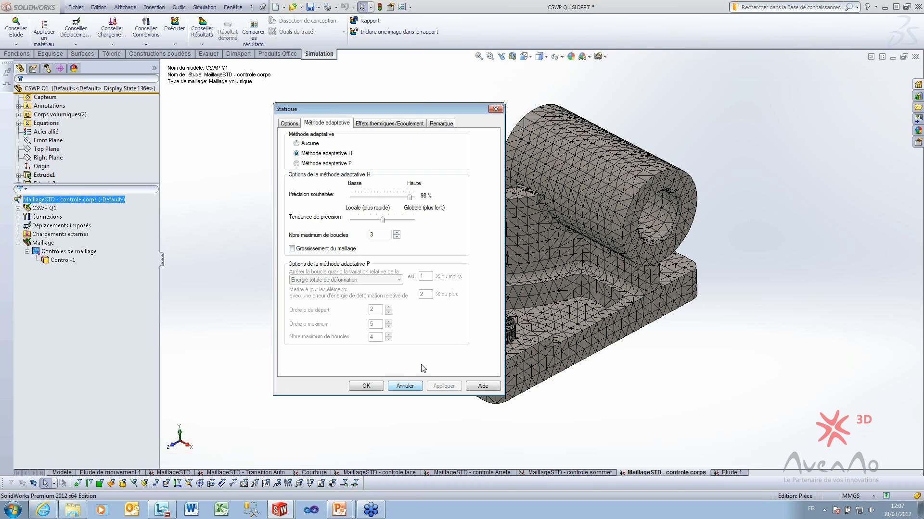
{"action": "left_click", "coordinate": [408, 387]}
Switch to the PowerPoint presentation and advance to the DES QUESTIONS ? slide.
{"action": "mouse_move", "coordinate": [345, 514]}
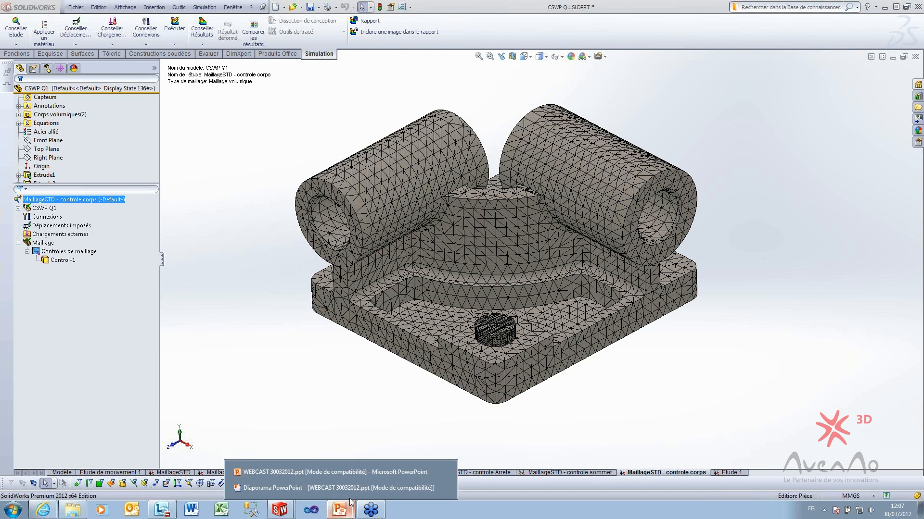
{"action": "left_click", "coordinate": [365, 472]}
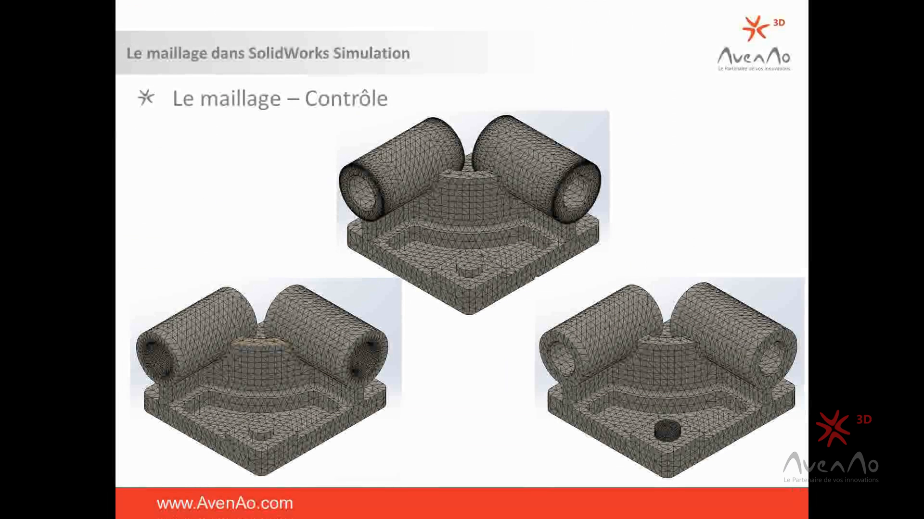
{"action": "key", "text": "Right"}
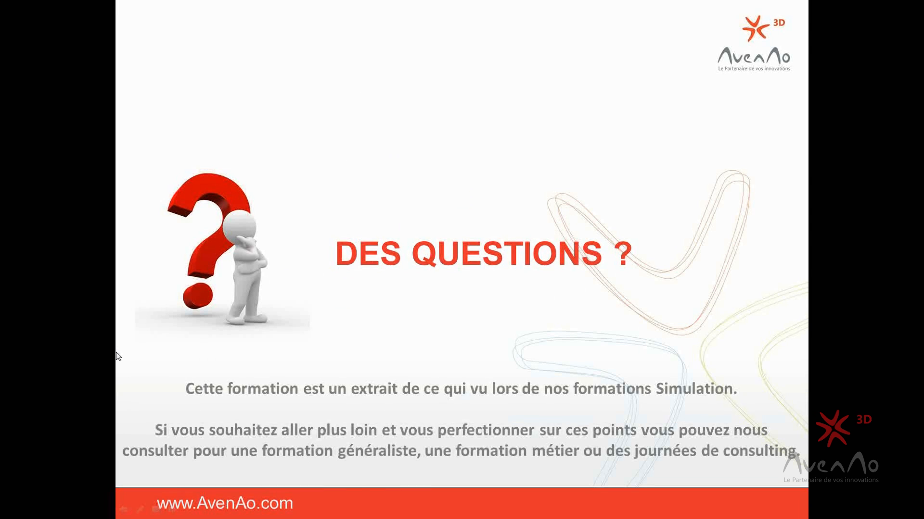
Switch from the slideshow to the webinar application.
{"action": "key", "text": "alt+Tab"}
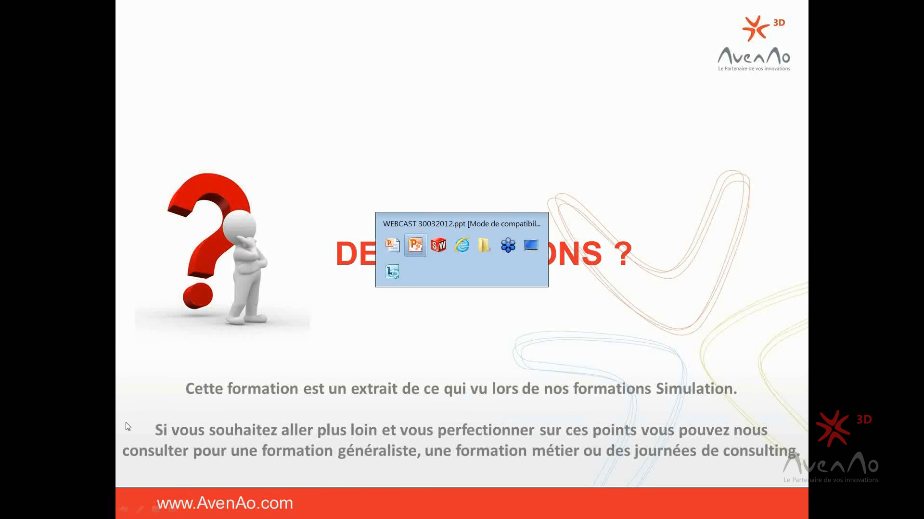
{"action": "key", "text": "alt+Tab"}
{"action": "key", "text": "alt+Tab"}
{"action": "key", "text": "alt+Tab"}
{"action": "key", "text": "alt+Tab"}
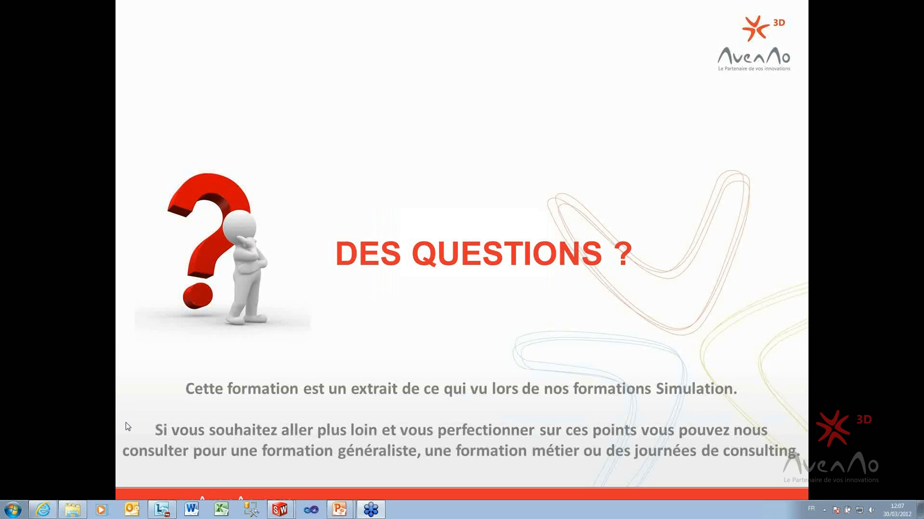
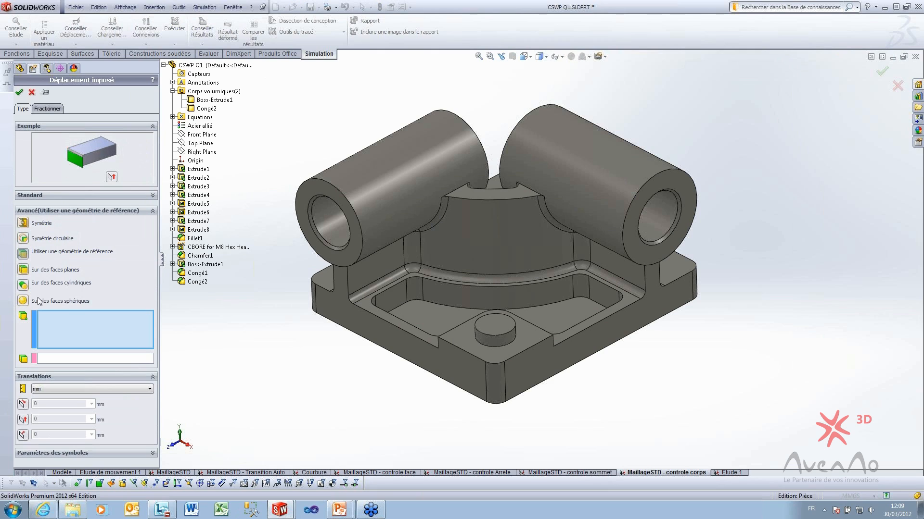
Look at the Symétrie and Symétrie circulaire options of the Déplacement imposé definition, and leave it without creating a fixture.
{"action": "left_click", "coordinate": [24, 223]}
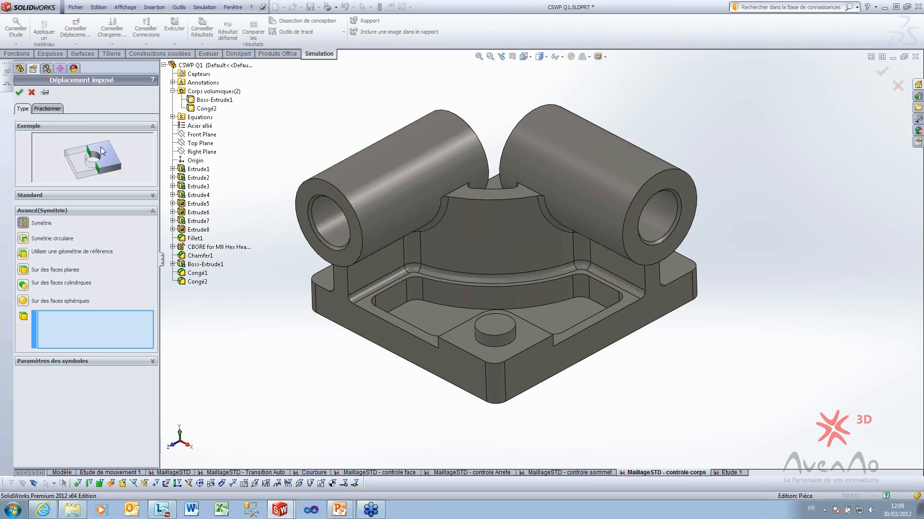
{"action": "left_click", "coordinate": [23, 239]}
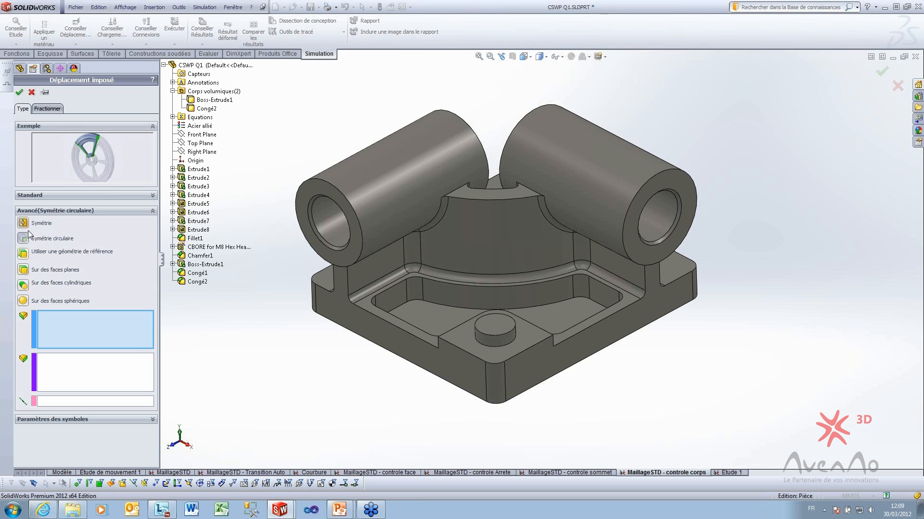
{"action": "left_click", "coordinate": [31, 93]}
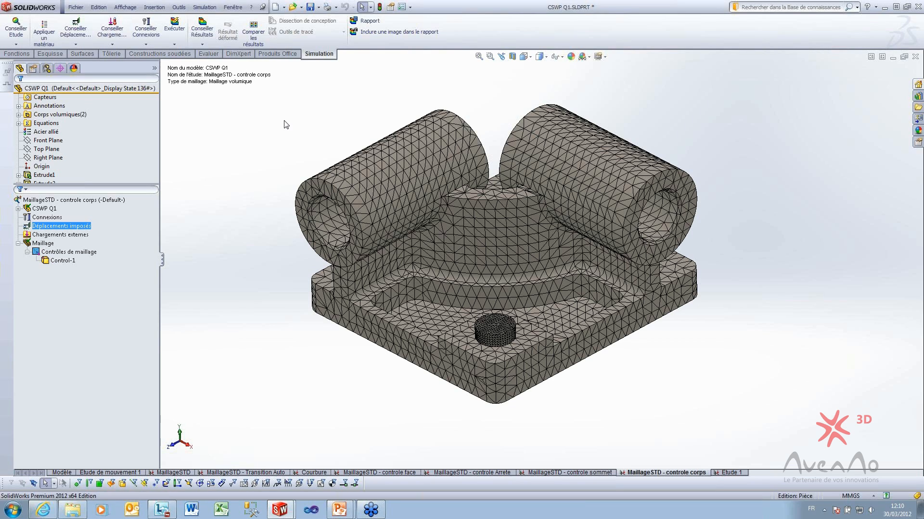
Open a Boulon connector definition from the study's connections, examine its settings, and leave it without creating a connector.
{"action": "right_click", "coordinate": [47, 218]}
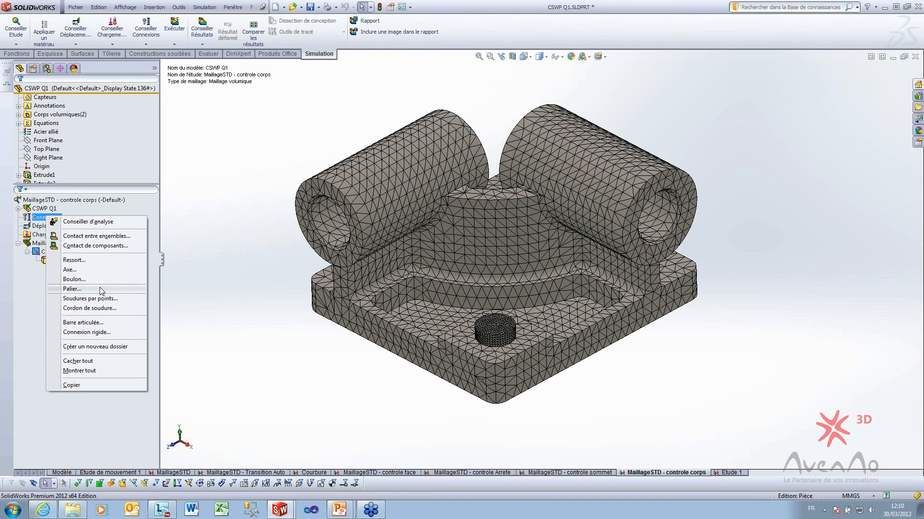
{"action": "left_click", "coordinate": [84, 279]}
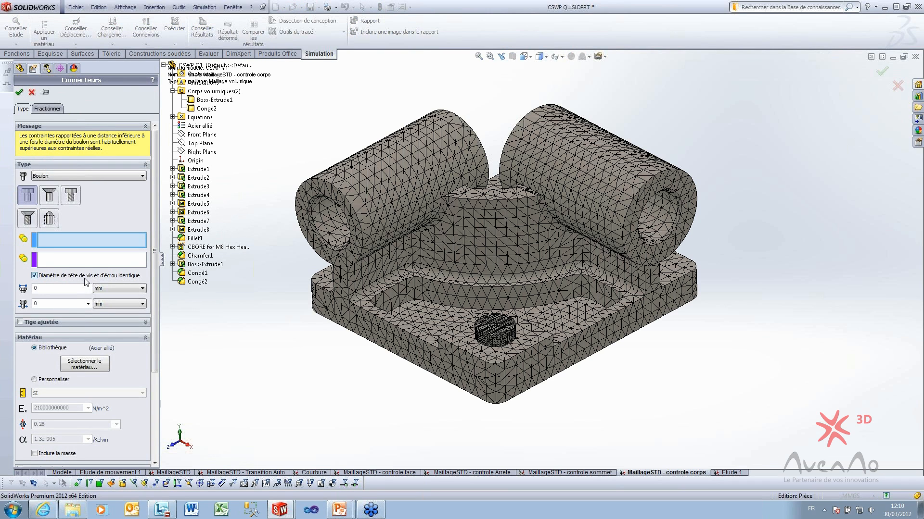
{"action": "left_click", "coordinate": [32, 93]}
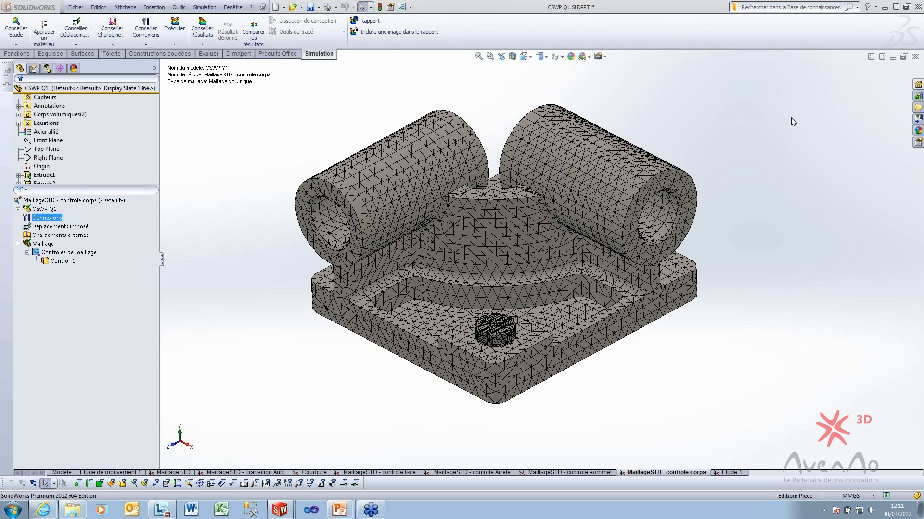
Check the questions list in the webinar control panel.
{"action": "mouse_move", "coordinate": [920, 169]}
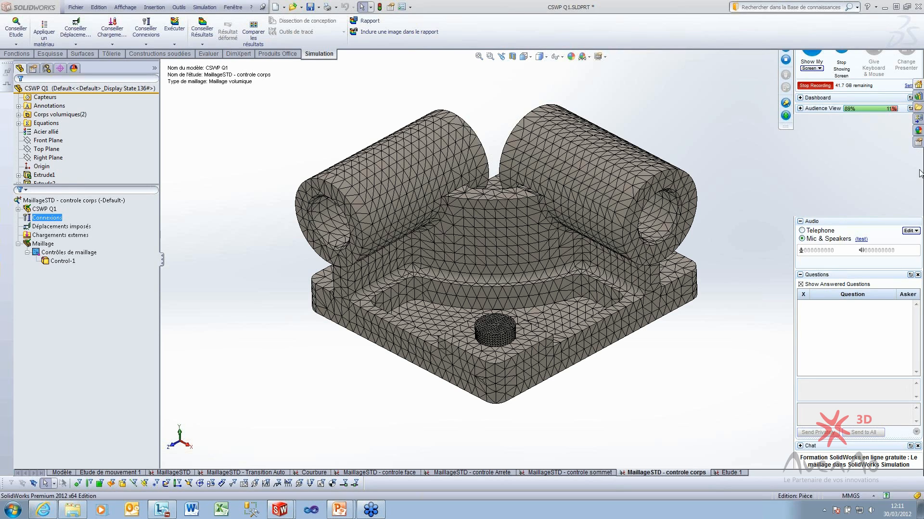
{"action": "left_click", "coordinate": [861, 338]}
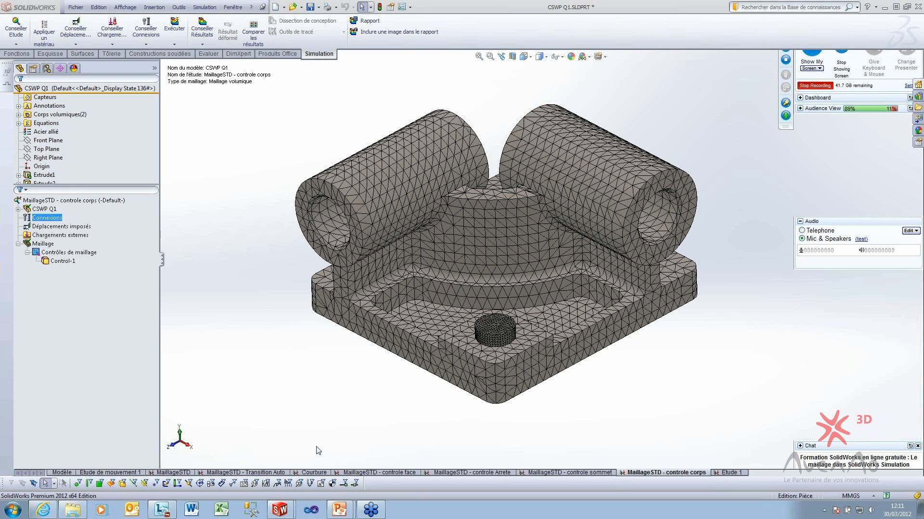